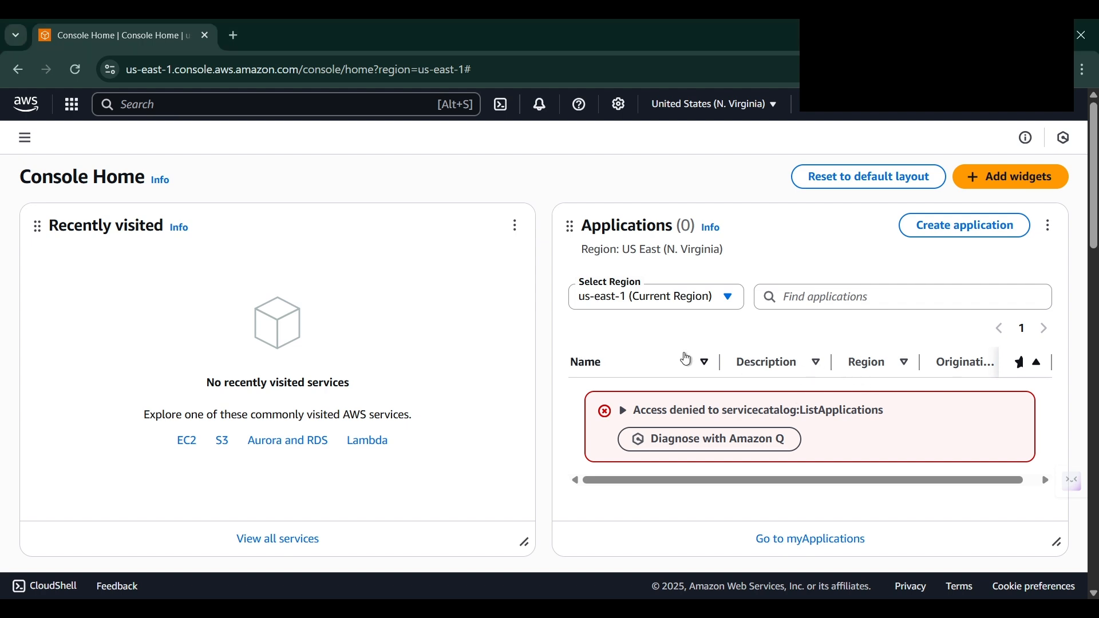
Step: Search the console for iam, open the IAM service and dismiss the new access analyzers notice
left_click(247, 110)
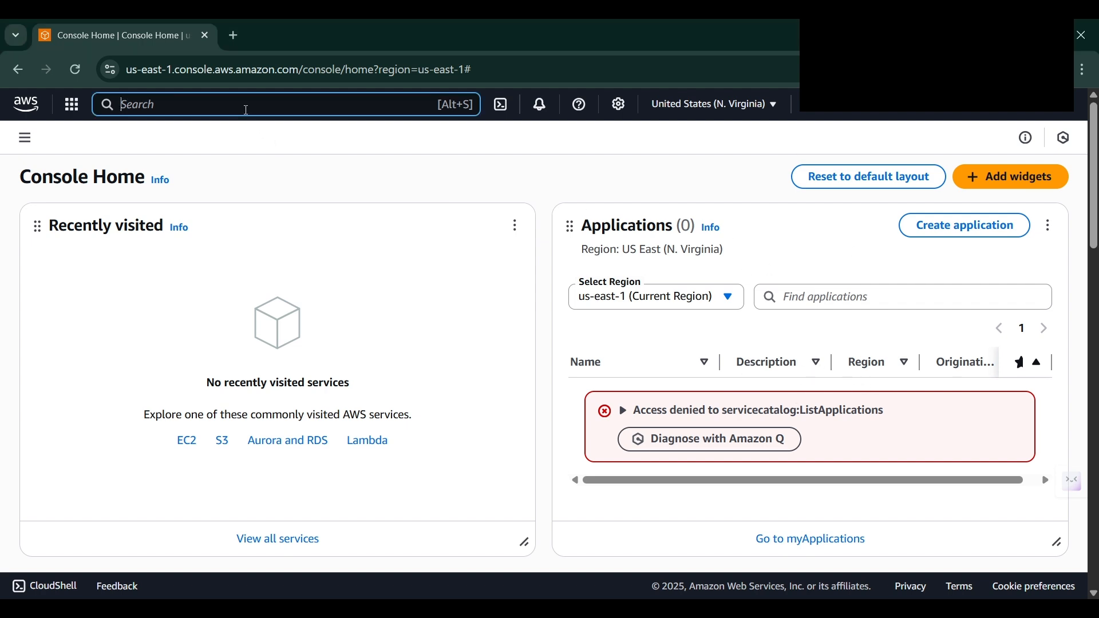
type("iam")
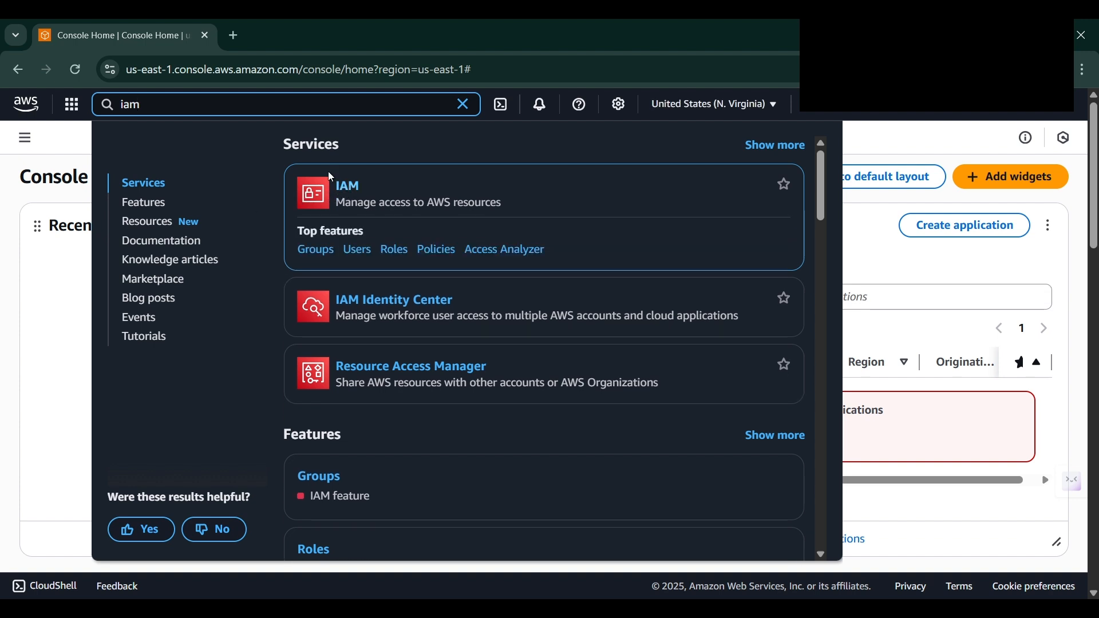
left_click(343, 187)
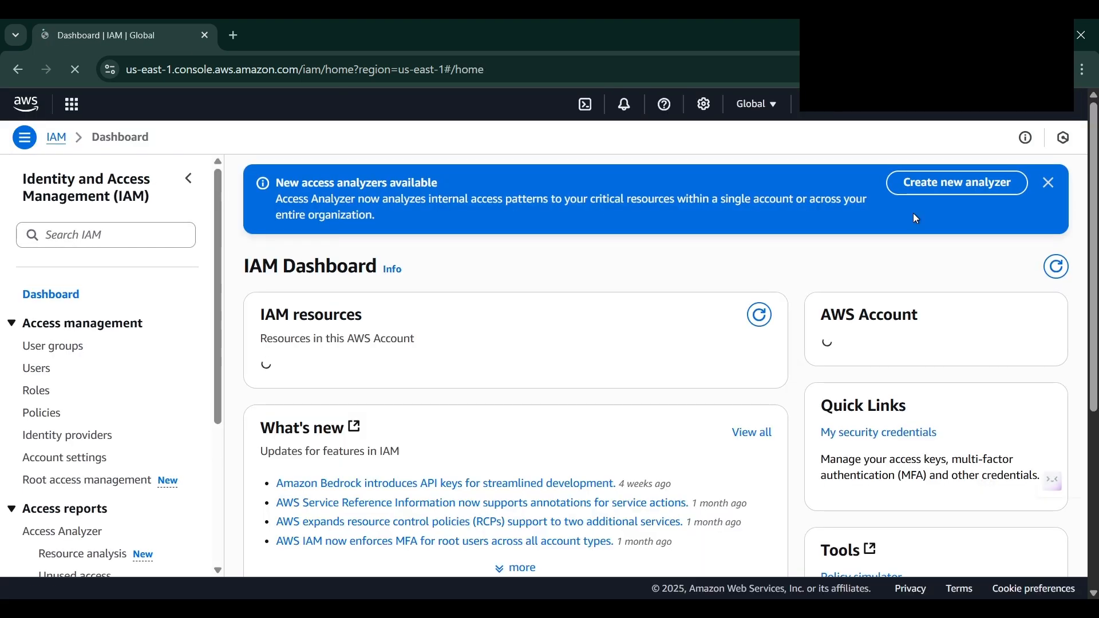
left_click(1052, 185)
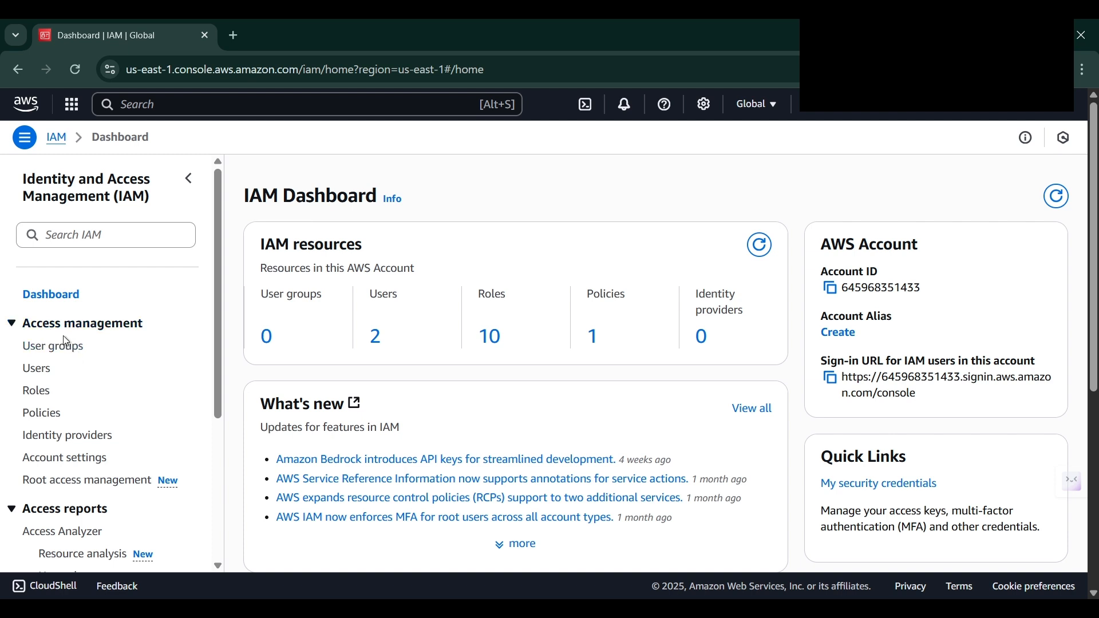
Step: Start creating a new policy from the IAM policies list and look through the services offered for it
scroll(74, 335, "down", 1)
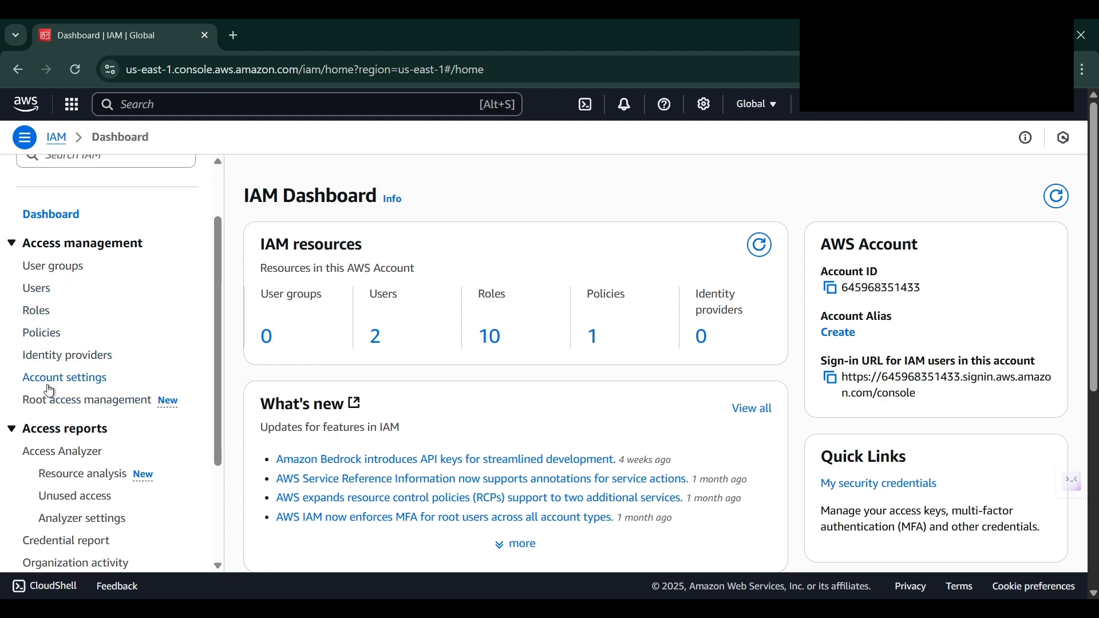
left_click(35, 343)
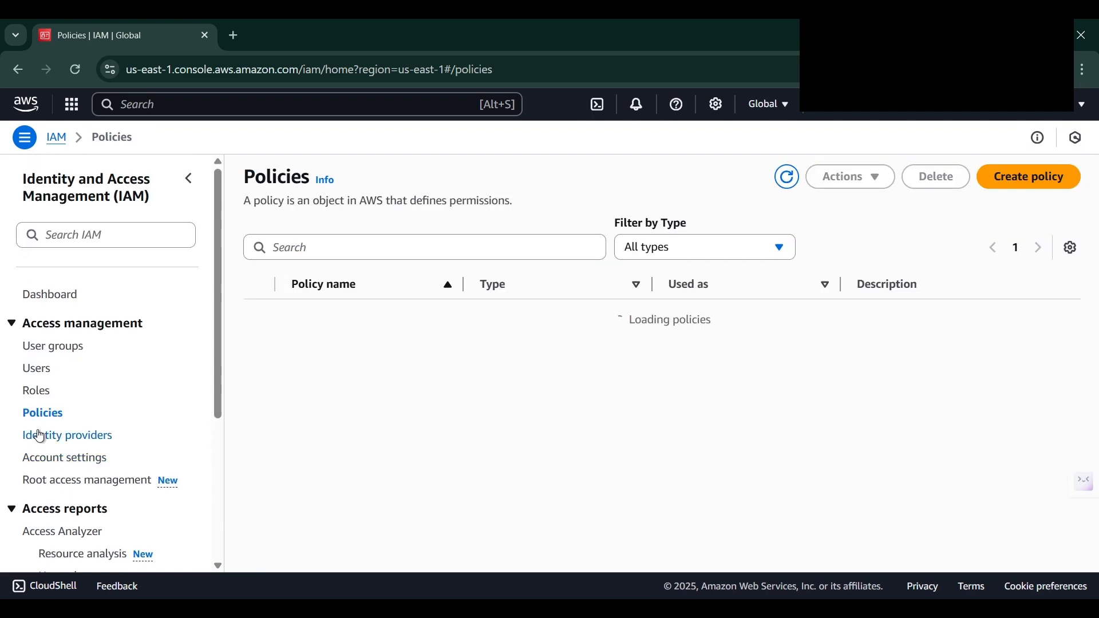
left_click(1015, 187)
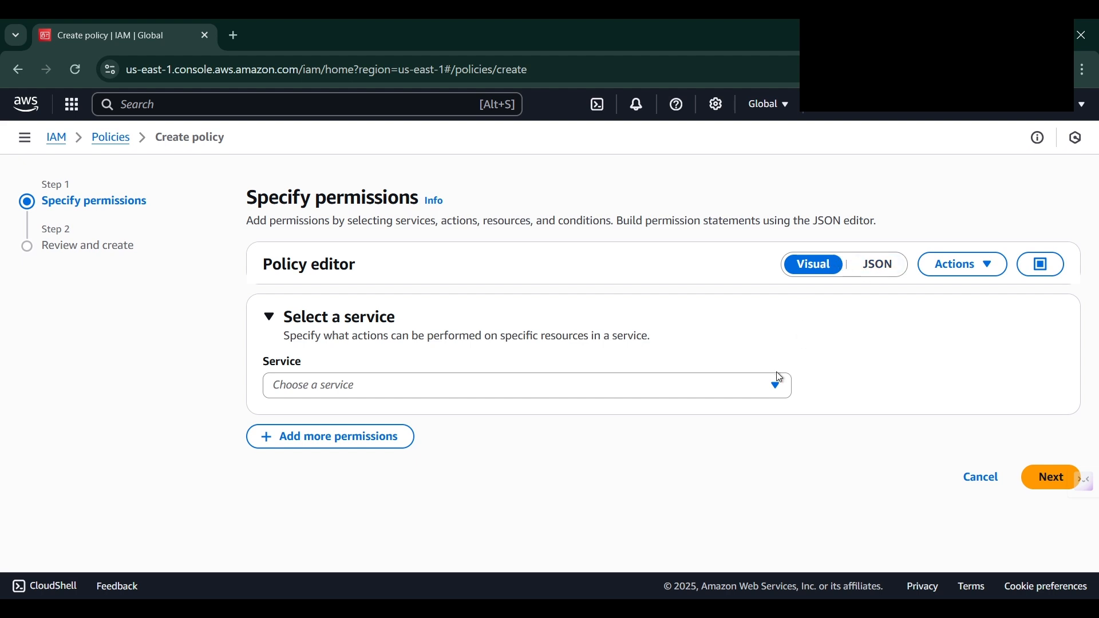
left_click(772, 387)
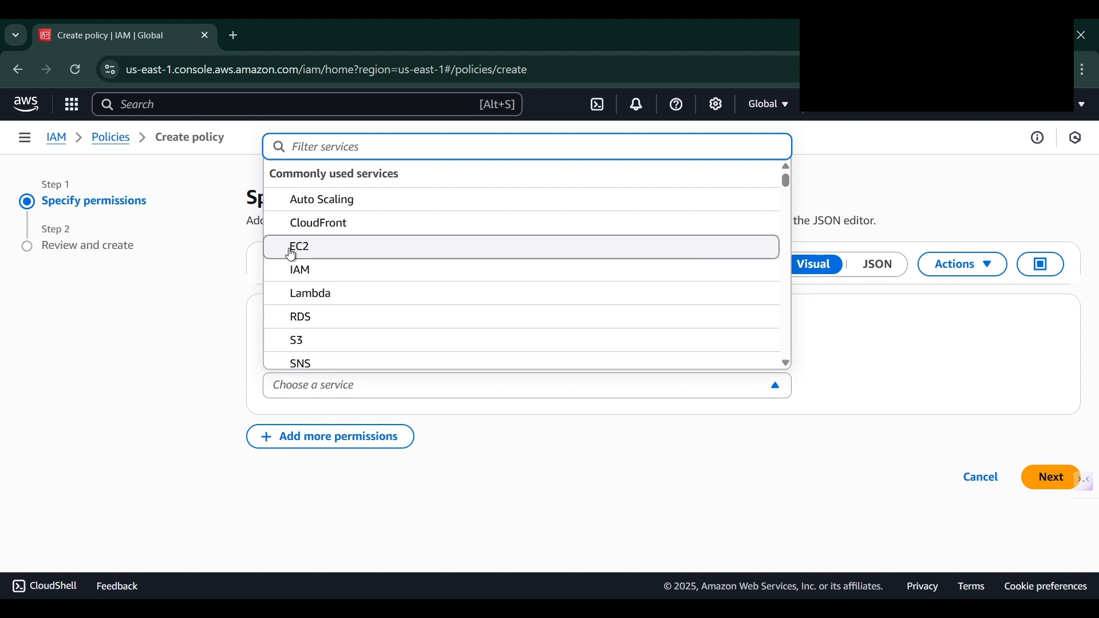
left_click(581, 492)
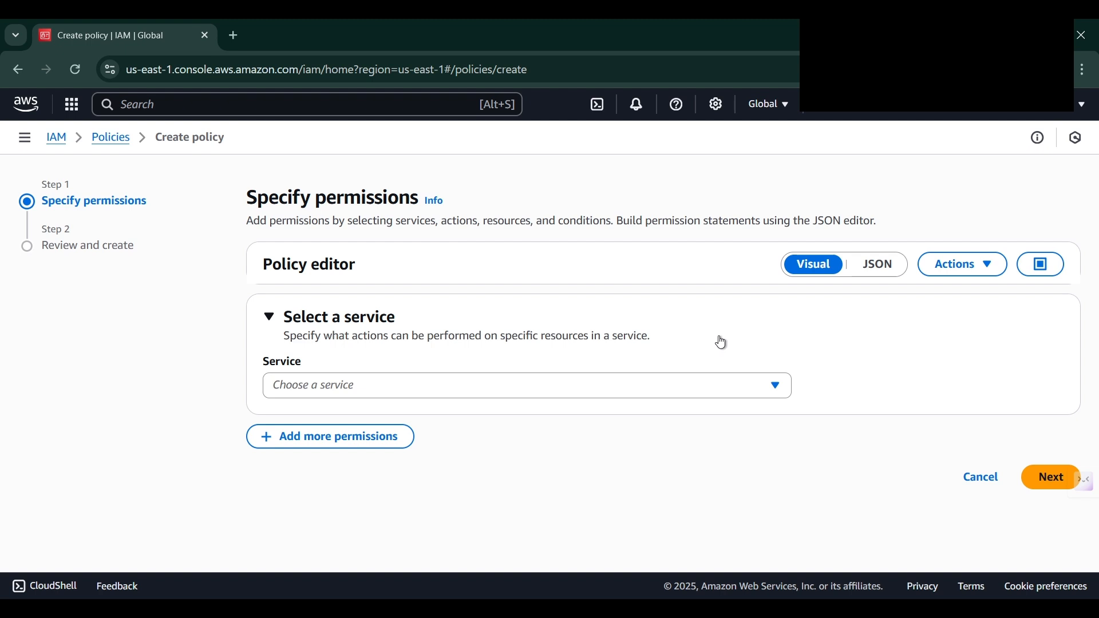
Step: Define the policy in JSON, allowing ec2:Describe actions for instances, images, snapshots, volumes, security groups, key pairs, network interfaces, subnets, VPCs, availability zones and regions on "*"
left_click(877, 266)
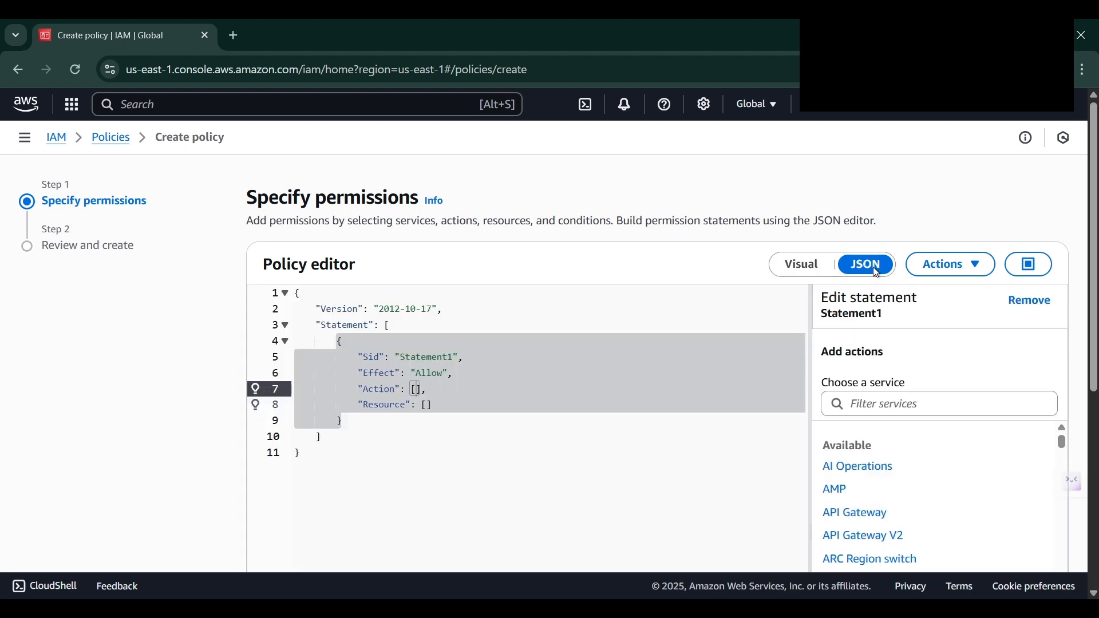
left_click(458, 426)
key("ctrl+a")
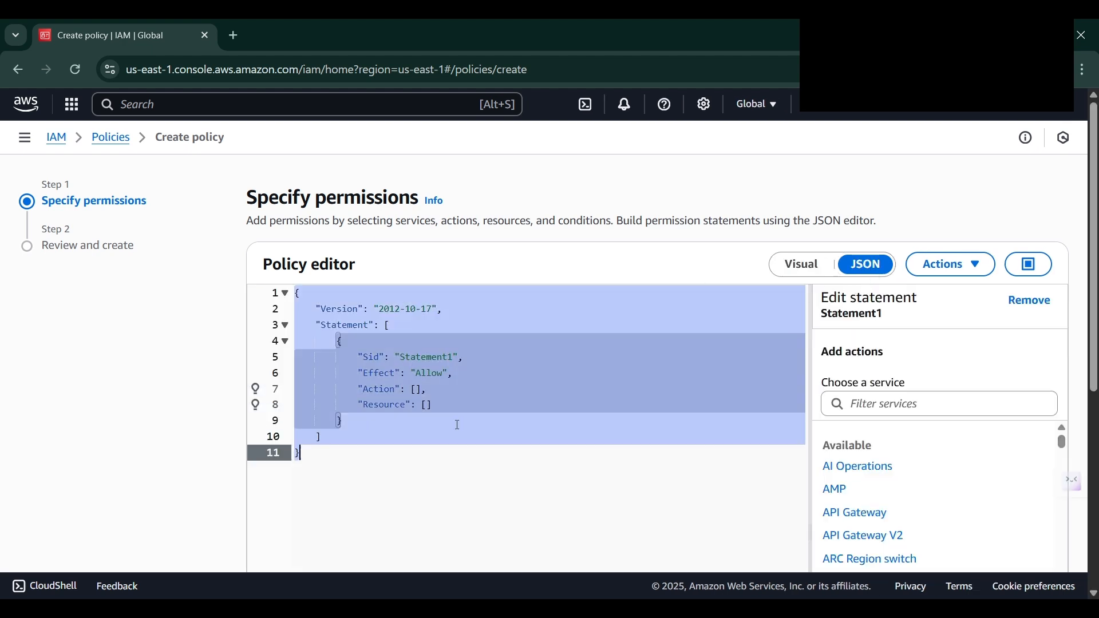
type("{     \"Version\": \"2012-10-17\",     \"Statement\": [         {             \"Effect\": \"Allow\",             \"Action\": [                 \"ec2:DescribeInstances\",                 \"ec2:DescribeInstanceStatus\",                 \"ec2:DescribeInstanceAttribute\",                 \"ec2:DescribeImages\",                 \"ec2:DescribeSnapshots\",                 \"ec2:DescribeVolumes\",                 \"ec2:DescribeSecurityGroups\",                 \"ec2:DescribeKeyPairs\",                 \"ec2:DescribeNetworkInterfaces\",                 \"ec2:DescribeSubnets\",                 \"ec2:DescribeVpcs\",                 \"ec2:DescribeAvailabilityZones\",                 \"ec2:DescribeRegions\"             ],             \"Resource\": \"*\"         }     ] }")
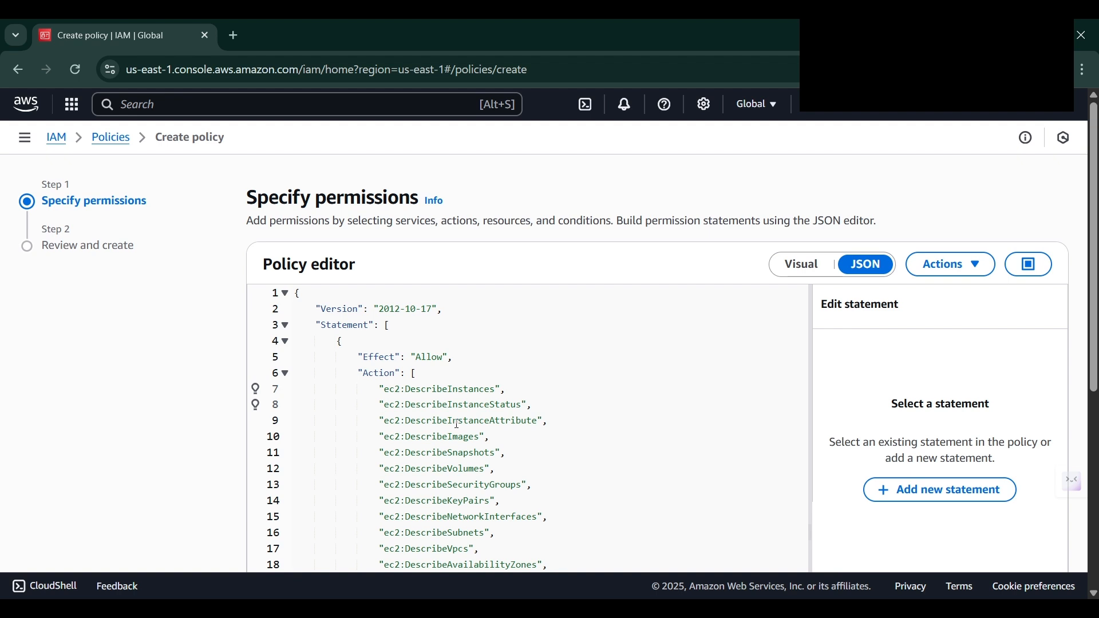
scroll(456, 361, "down", 2)
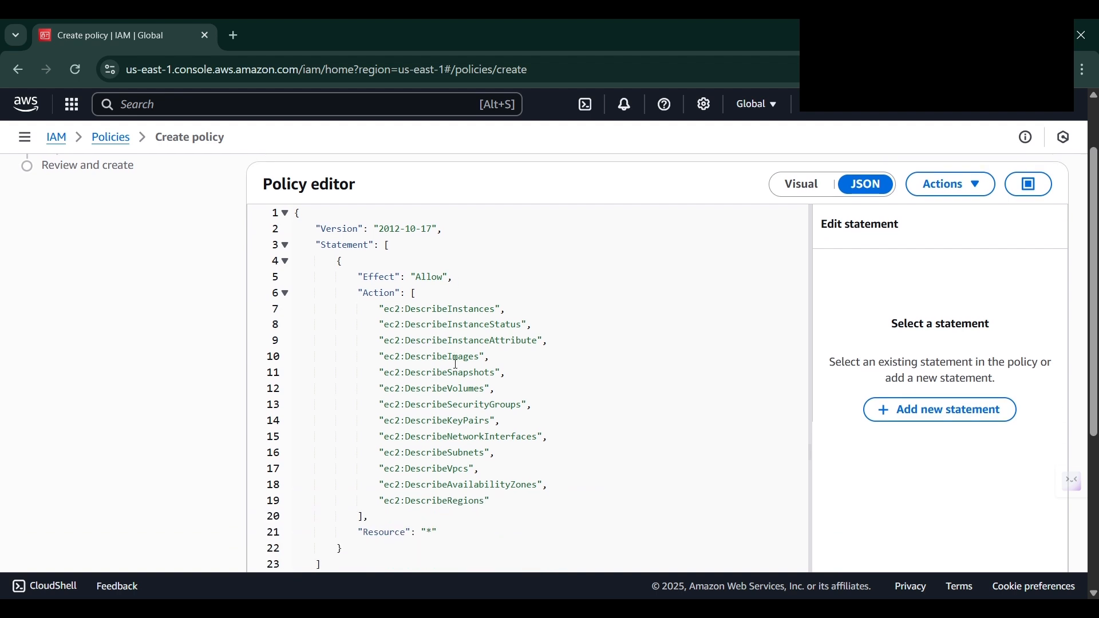
scroll(457, 362, "down", 2)
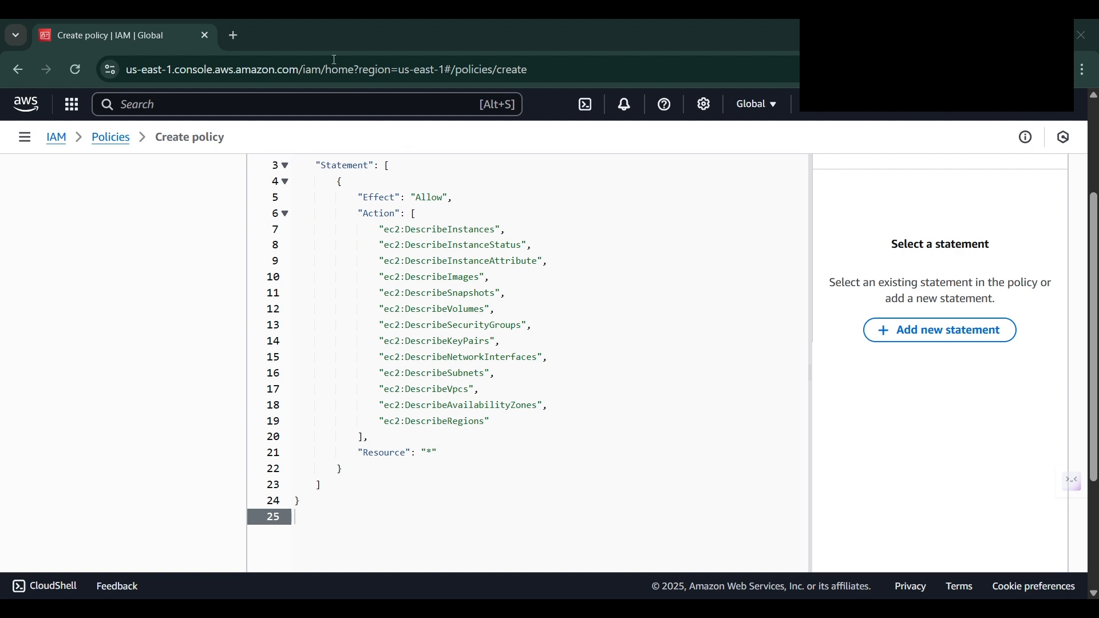
scroll(683, 406, "down", 3)
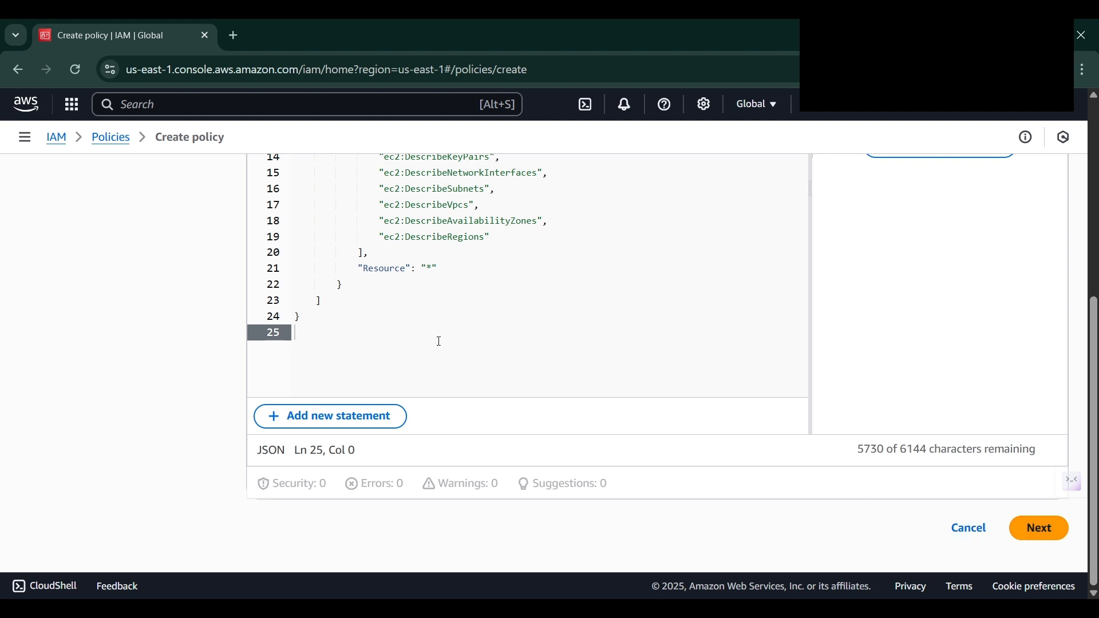
scroll(321, 287, "down", 3)
scroll(339, 302, "up", 3)
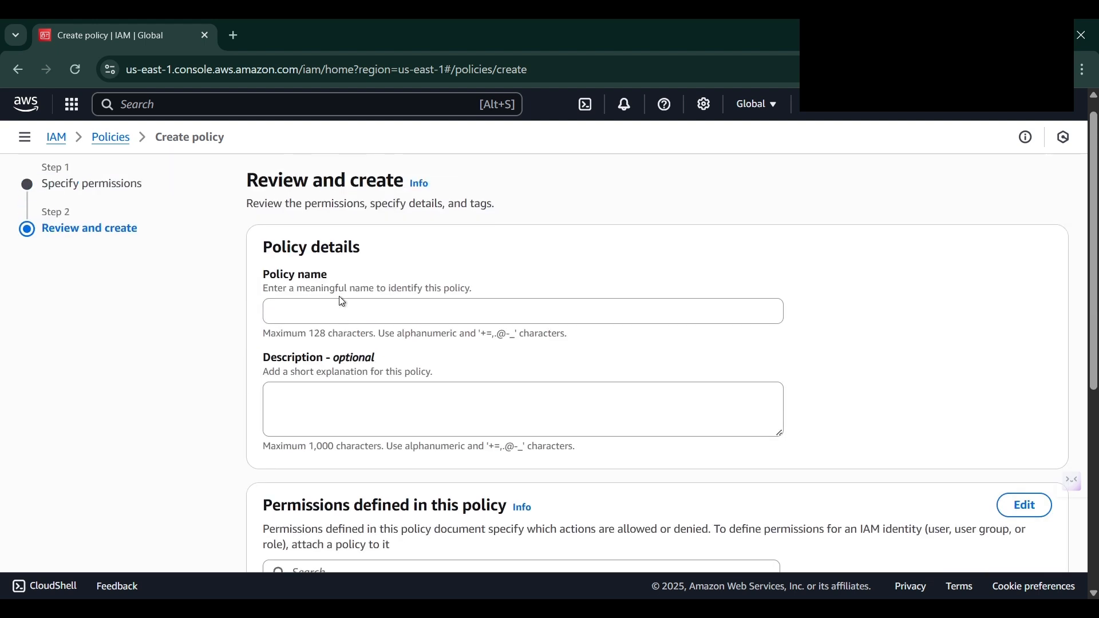
Step: Name the policy EC2ListReadPolicy and enter the description "Policy for EC2 read and list access"
left_click(291, 308)
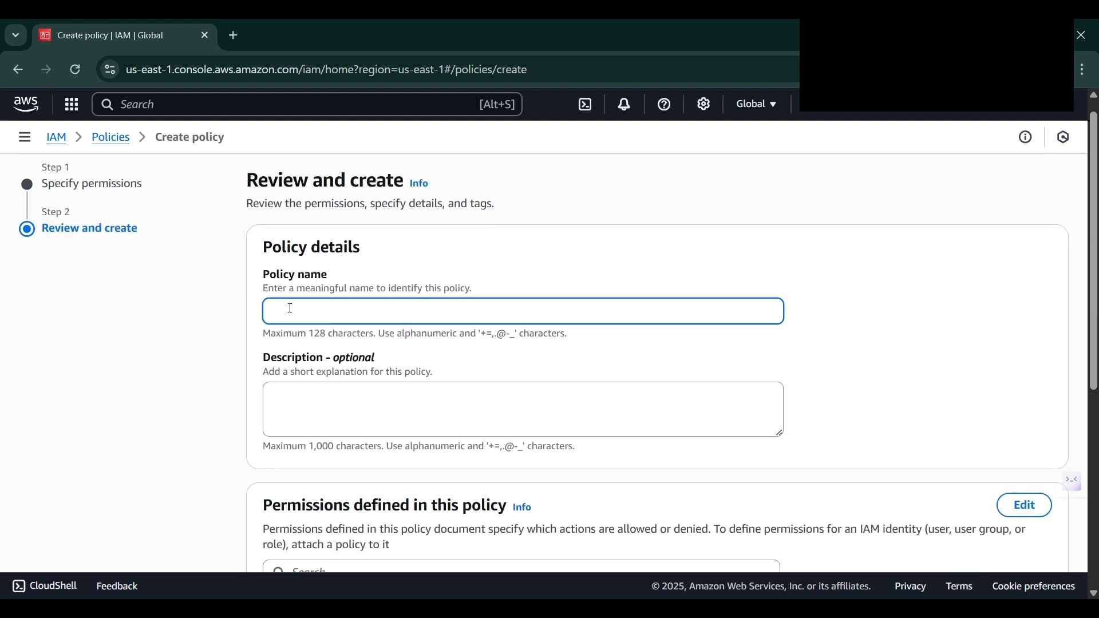
type("EC2ListReadPolicy")
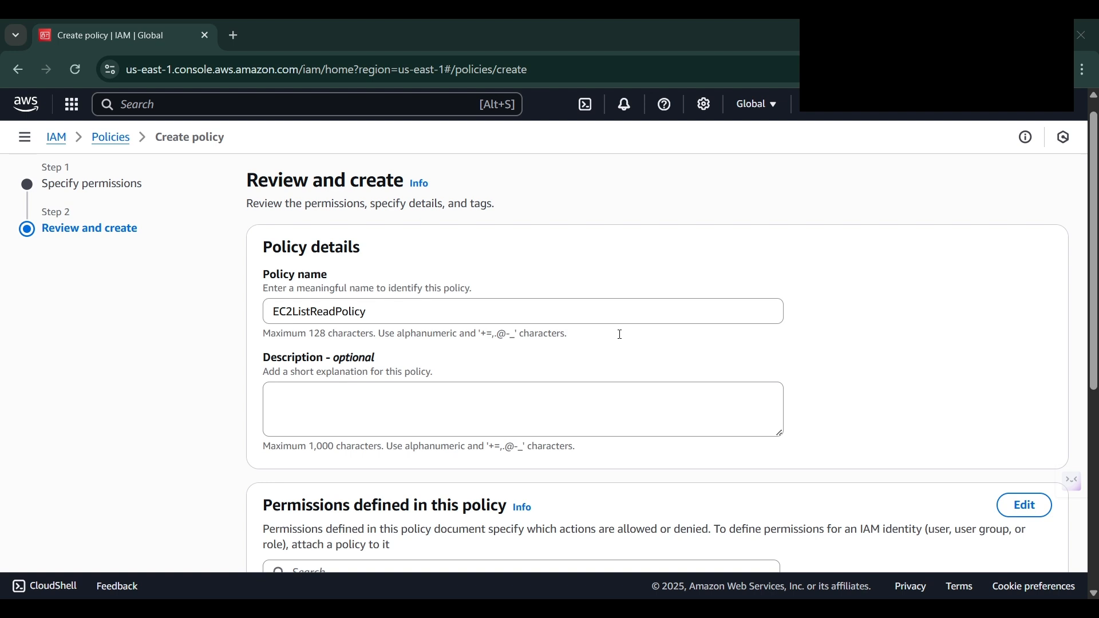
left_click(408, 407)
type("Policy for EC2 read and list access")
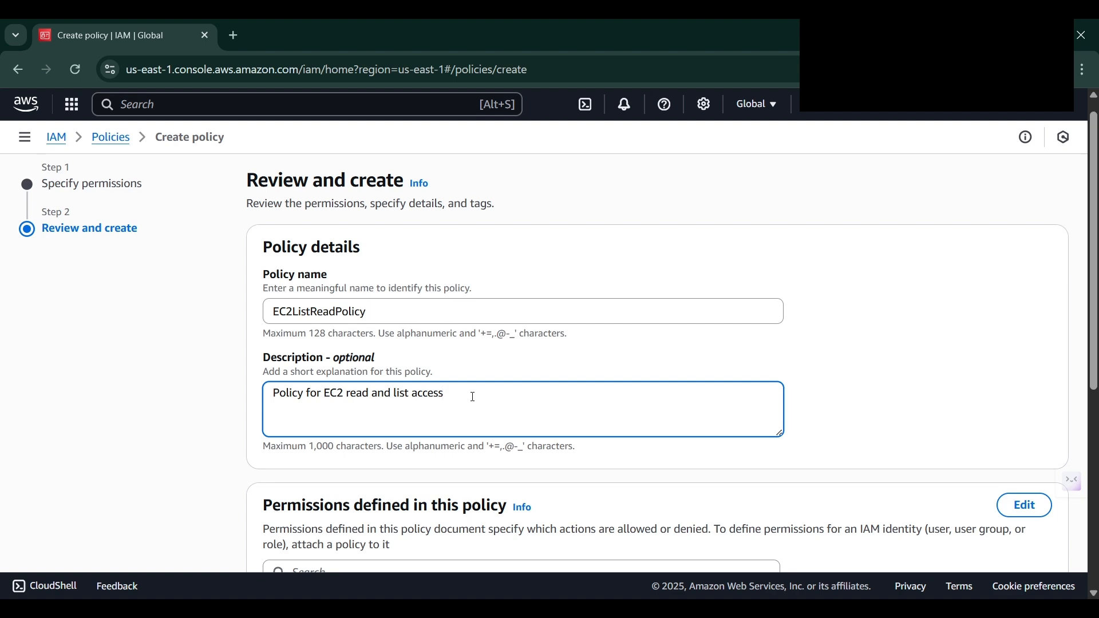
Step: Review the permissions defined in the policy and copy the policy name EC2ListReadPolicy
scroll(745, 395, "down", 6)
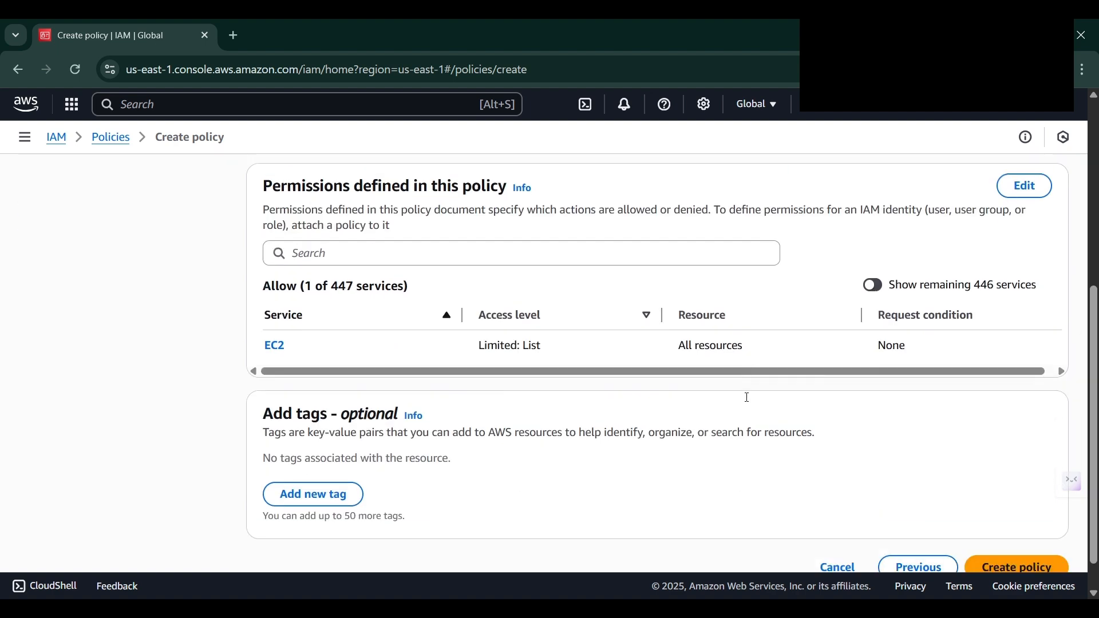
scroll(614, 392, "up", 3)
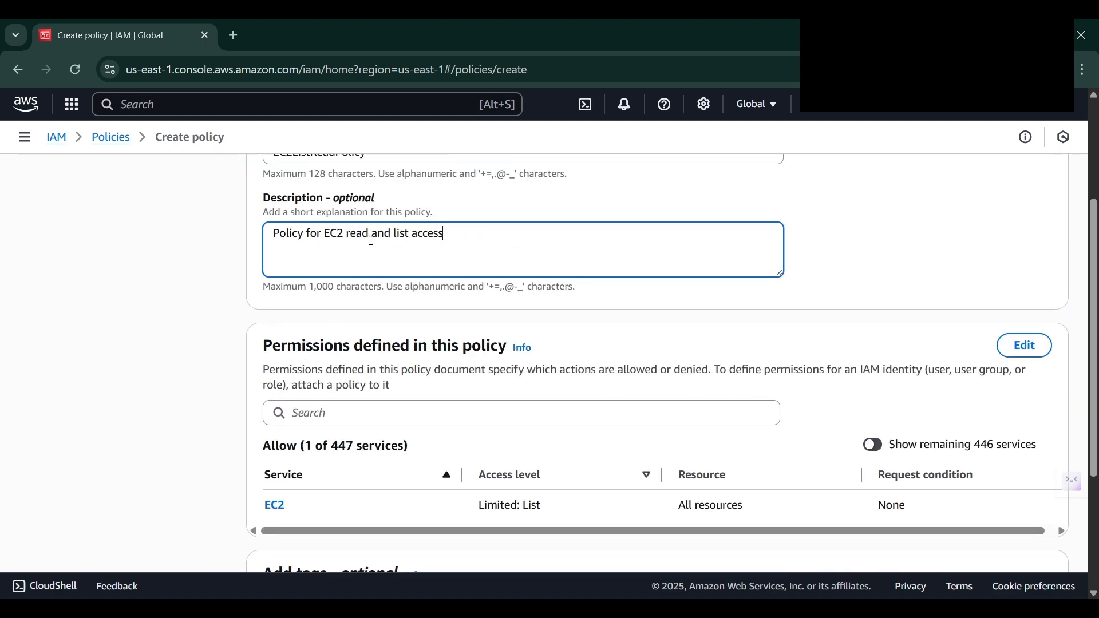
scroll(372, 241, "up", 3)
double_click(321, 329)
key("ctrl+c")
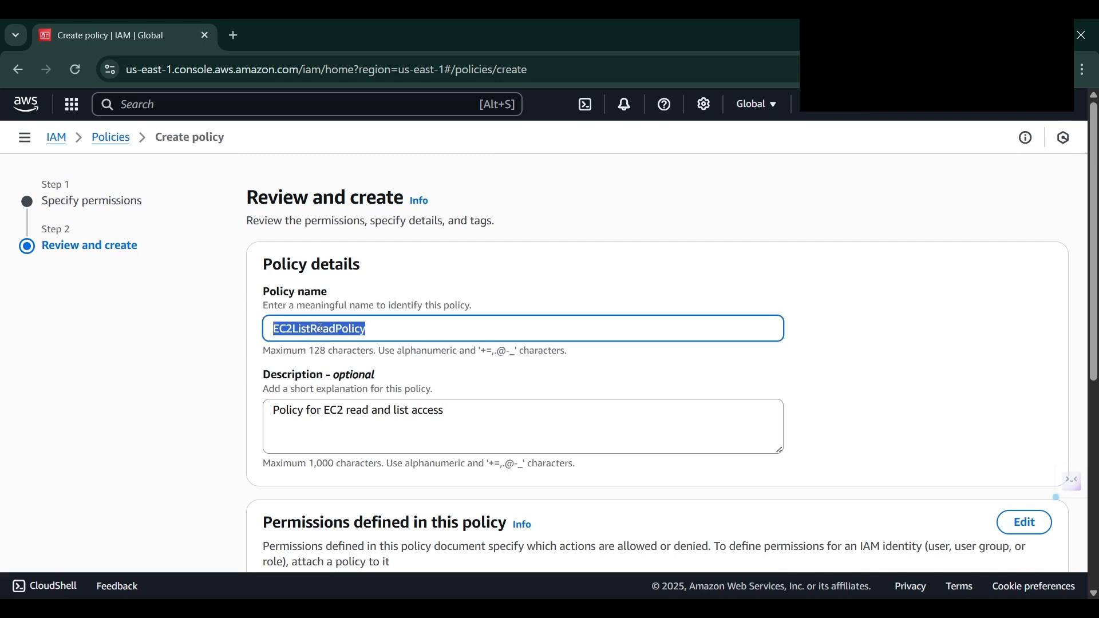
Step: Create the EC2 read and list policy without adding any tags
scroll(518, 334, "down", 3)
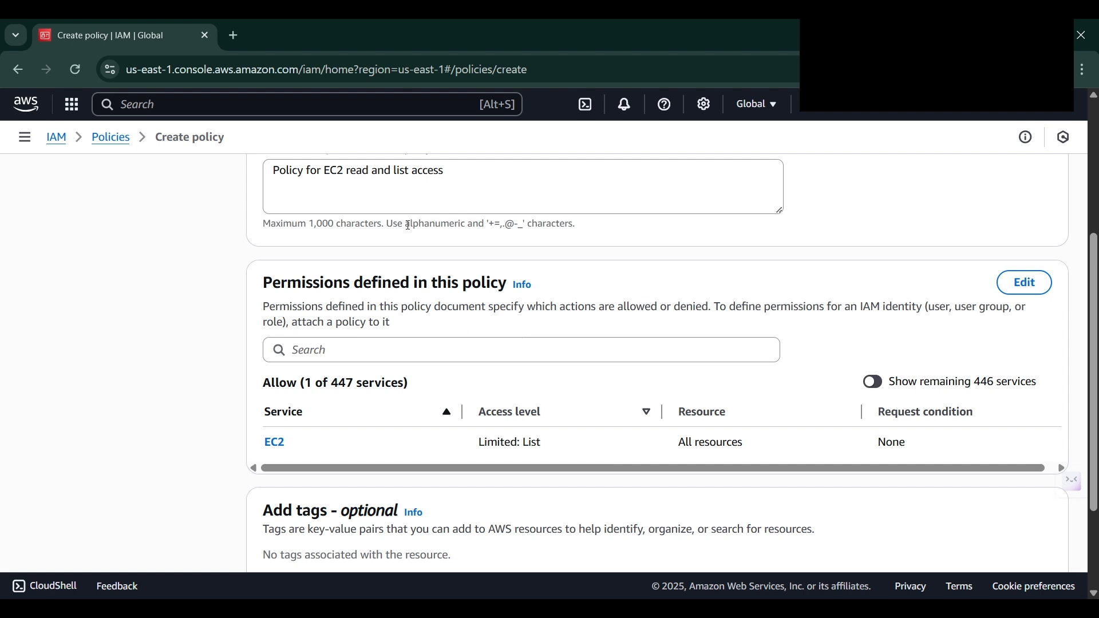
scroll(409, 225, "down", 3)
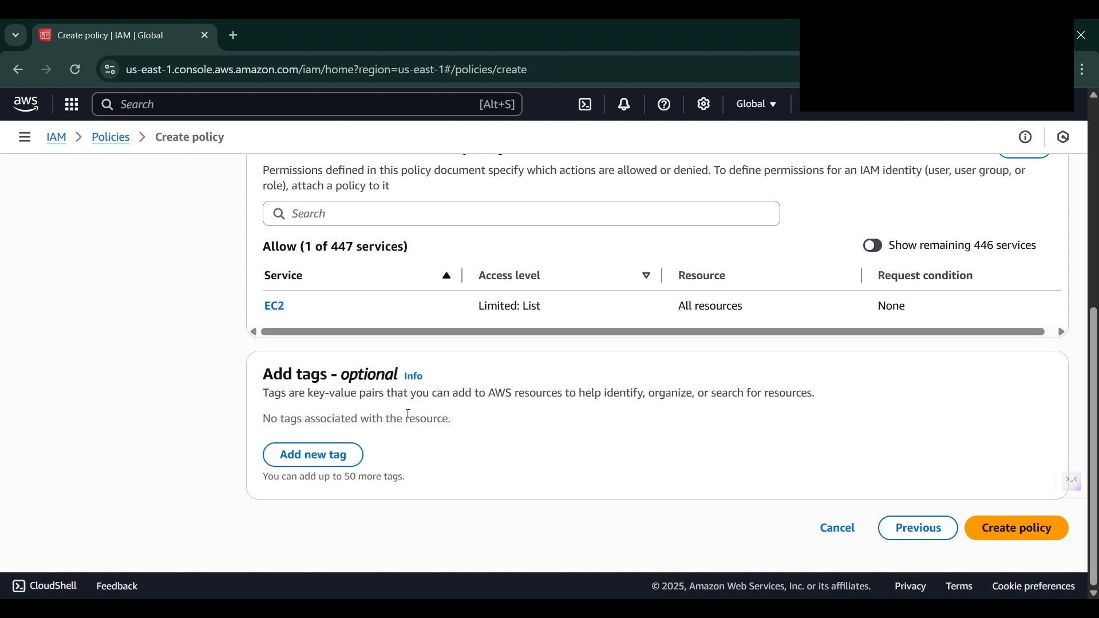
left_click(1018, 541)
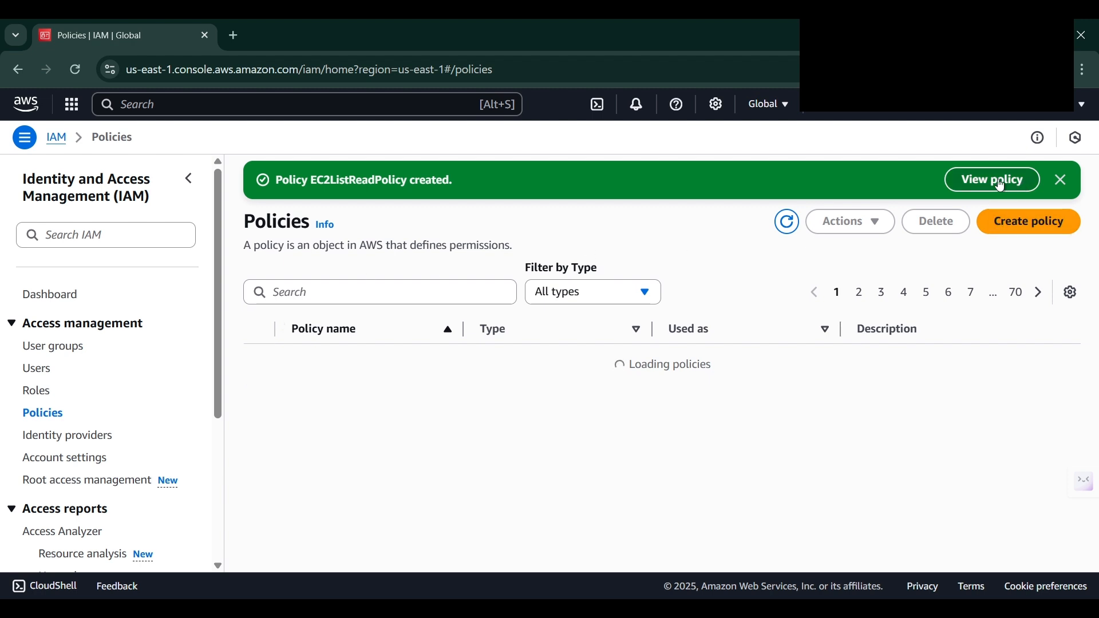
Step: Search the refreshed policies list for EC2ListReadPolicy and open it to examine its details and permissions
left_click(461, 289)
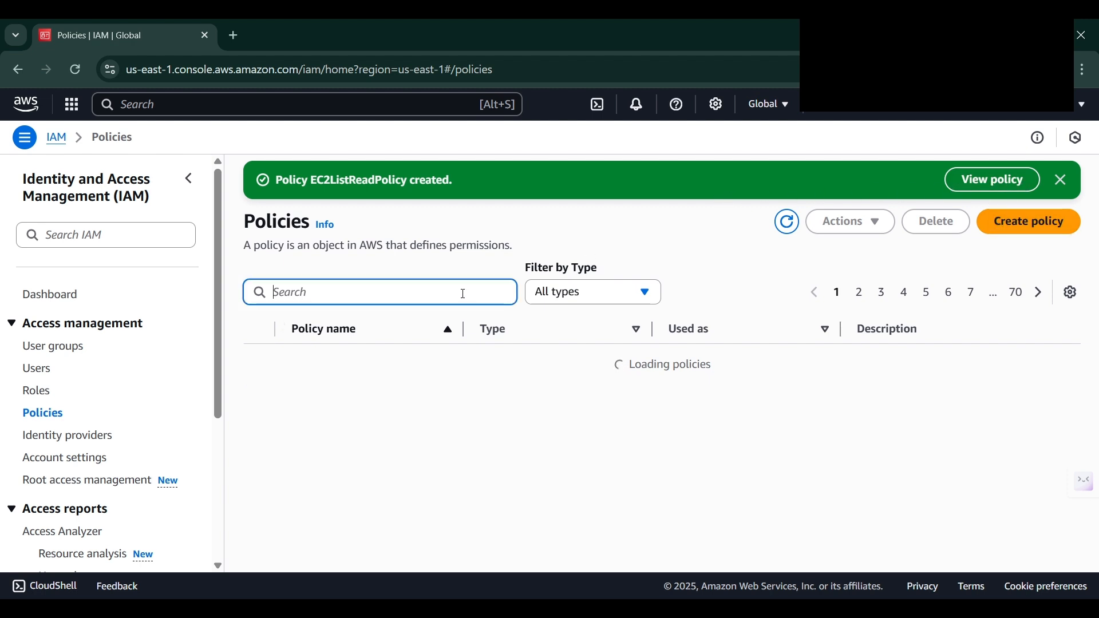
left_click(788, 222)
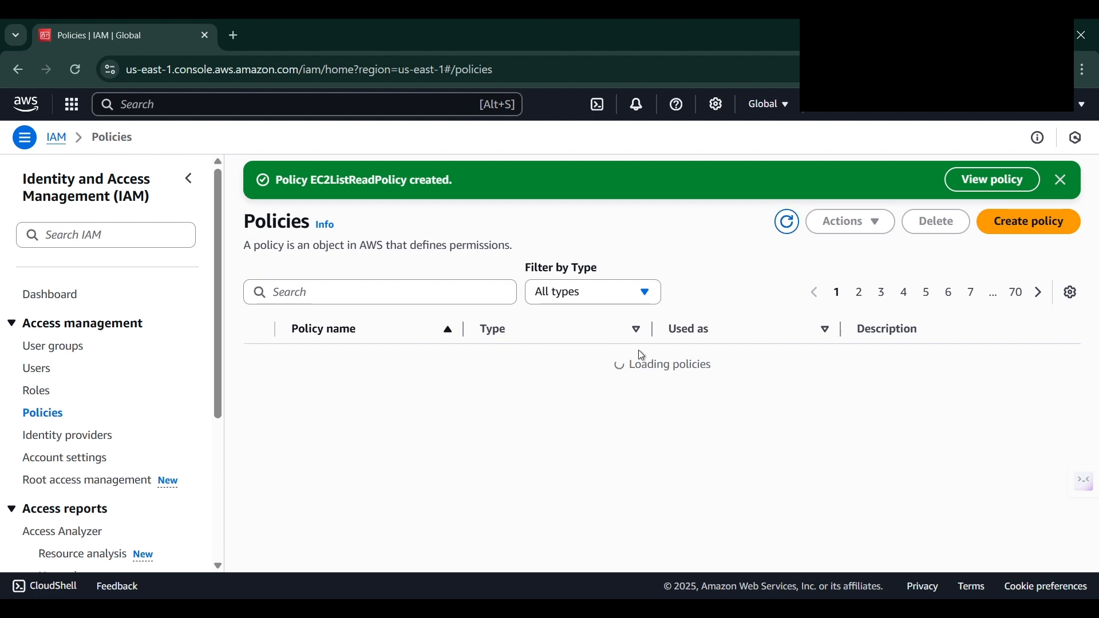
left_click(343, 286)
key("ctrl+v")
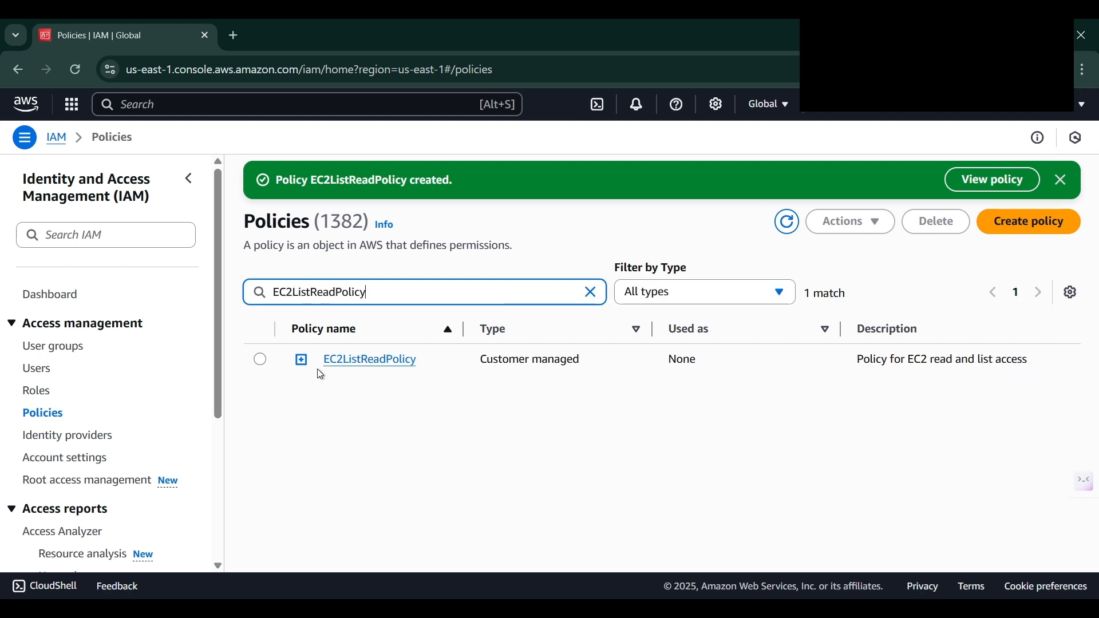
left_click(357, 371)
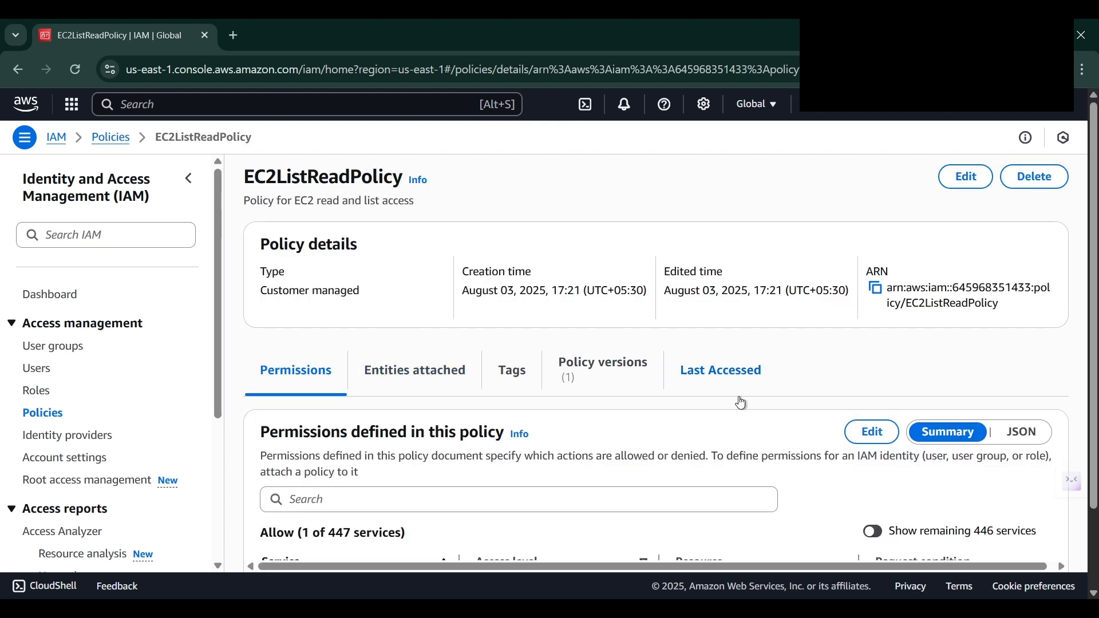
scroll(508, 381, "down", 2)
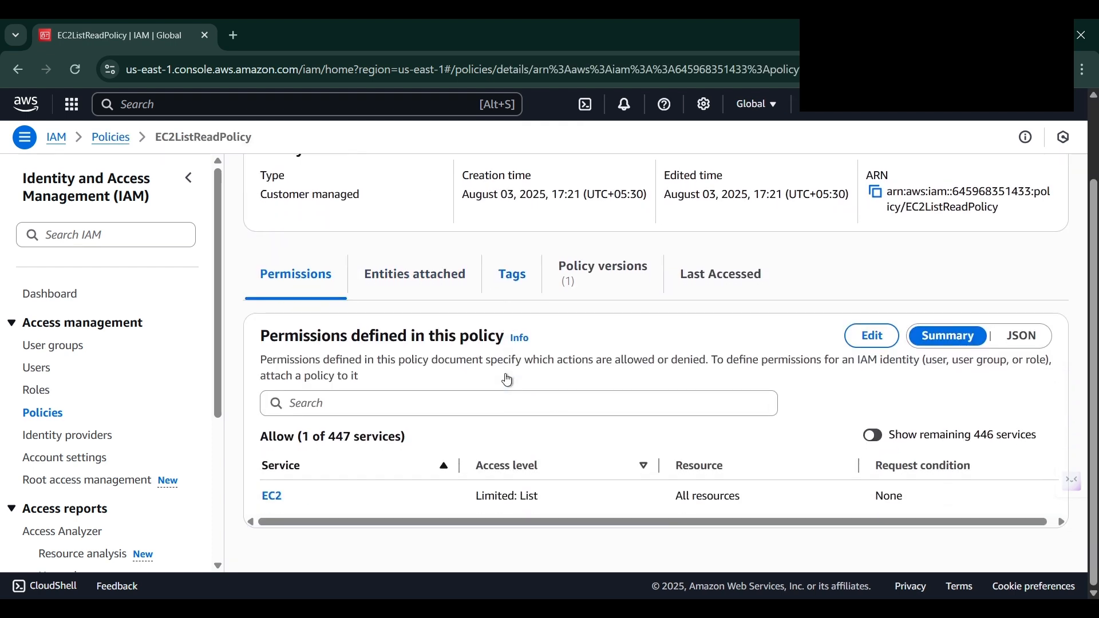
scroll(508, 380, "up", 2)
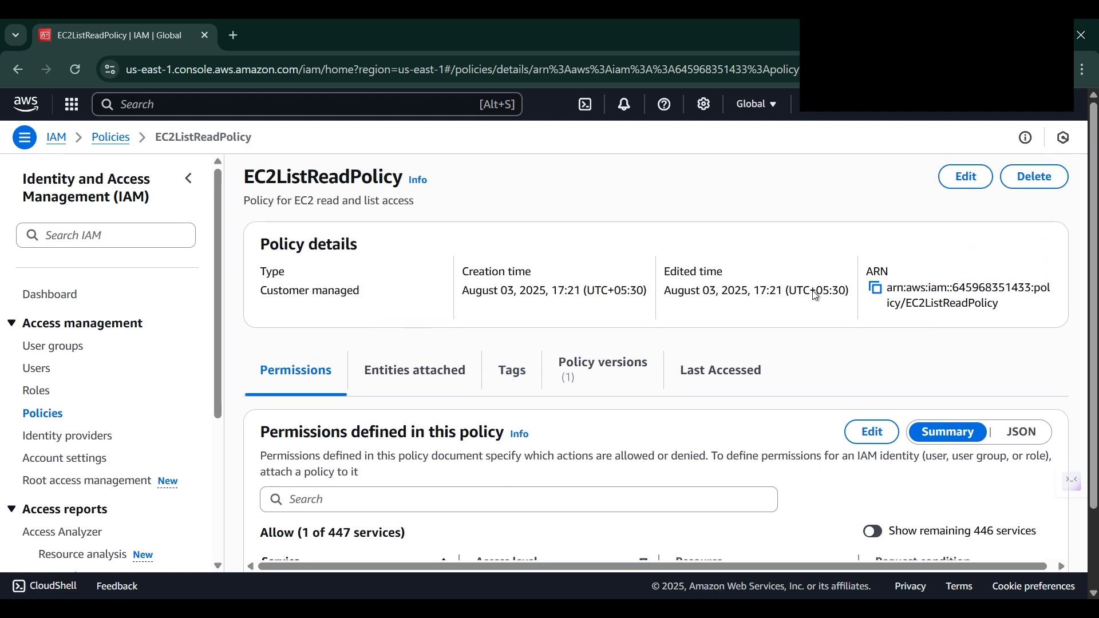
scroll(578, 334, "down", 2)
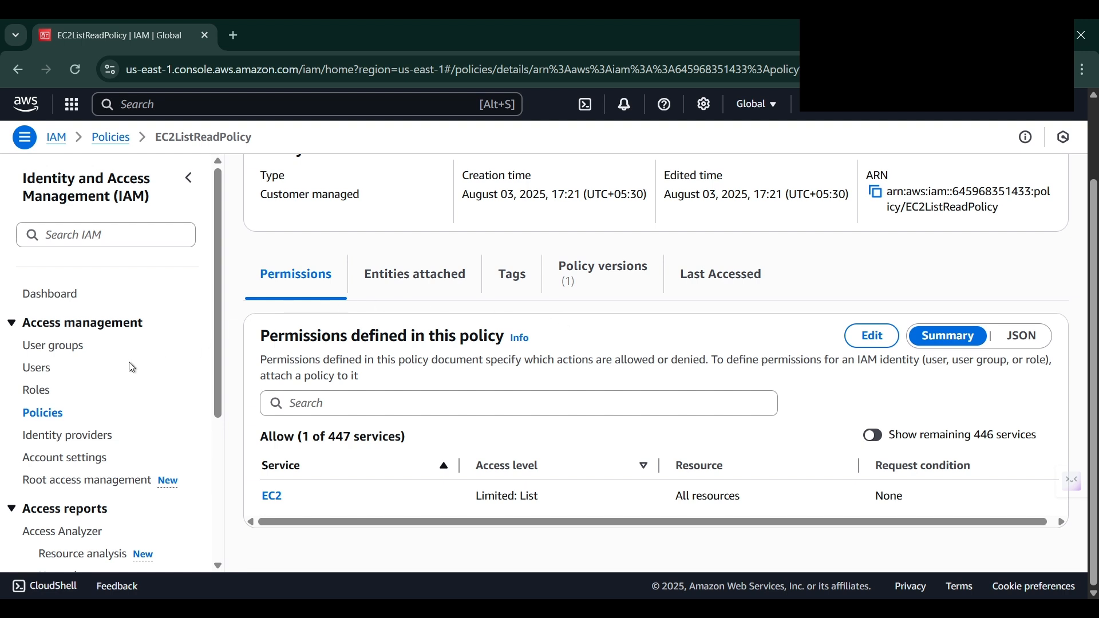
Step: Start a new IAM policy and replace its default JSON with the copied S3 statement allowing bucket listing, tagging, object write and delete, and bucket creation
left_click(56, 413)
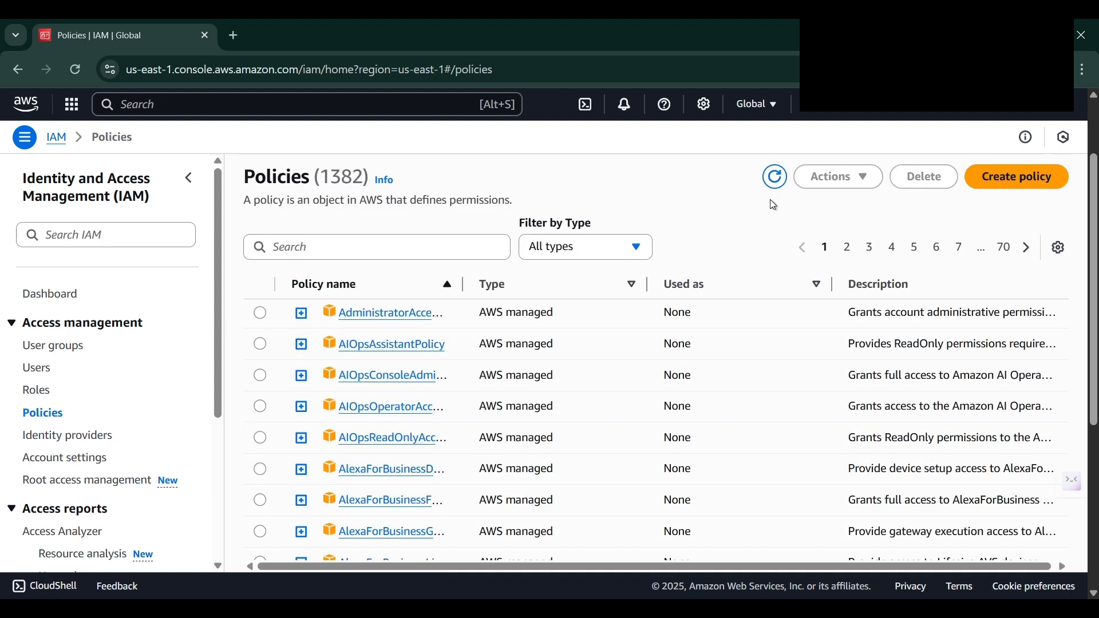
left_click(1012, 180)
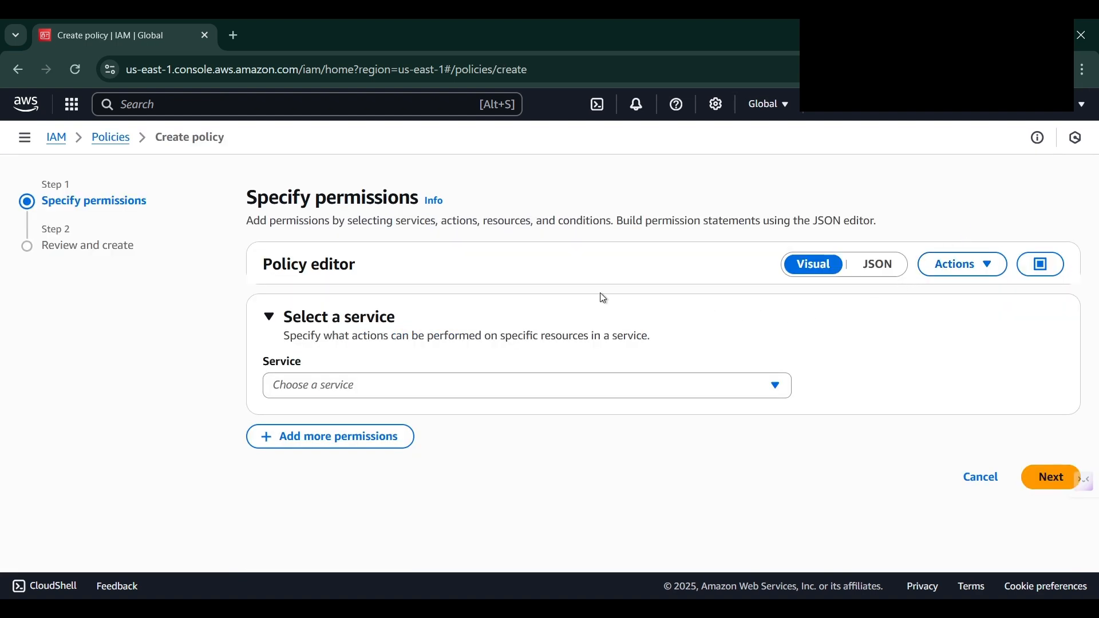
left_click(894, 266)
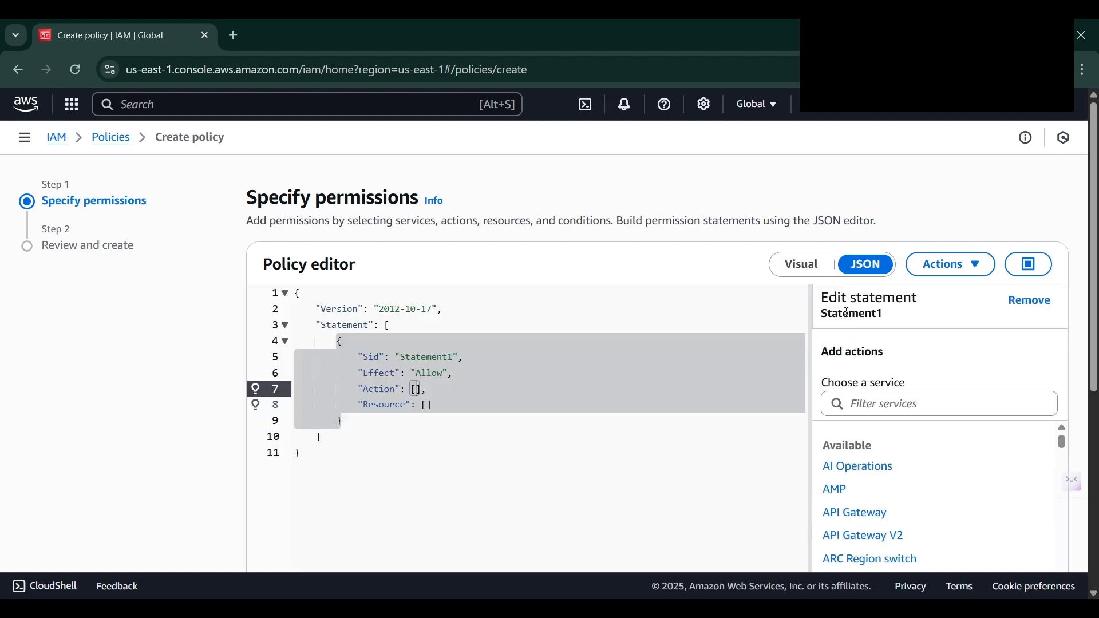
left_click(461, 327)
key("ctrl+a")
key("ctrl+v")
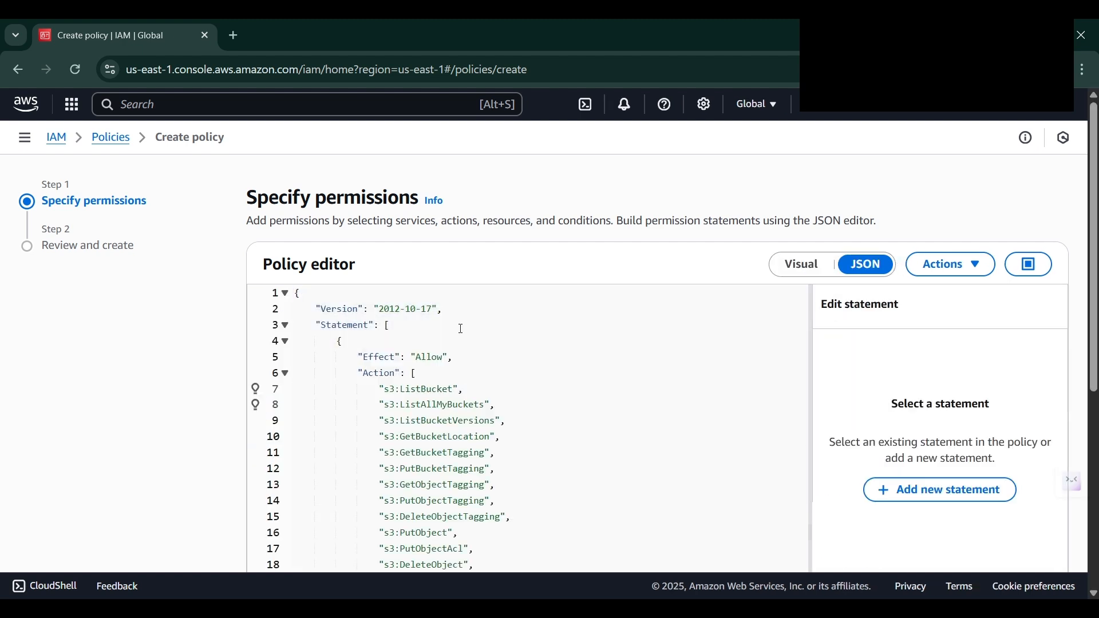
Step: Check the S3 actions and resource ARNs in the policy JSON and continue to the review stage
scroll(477, 312, "down", 1)
scroll(473, 315, "down", 2)
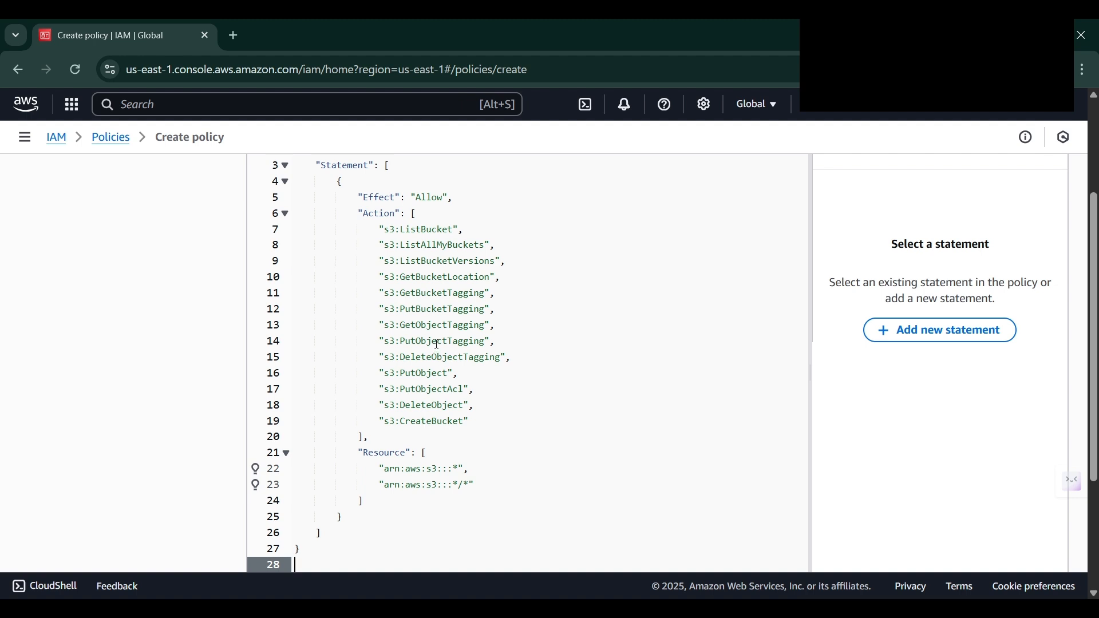
scroll(437, 344, "down", 2)
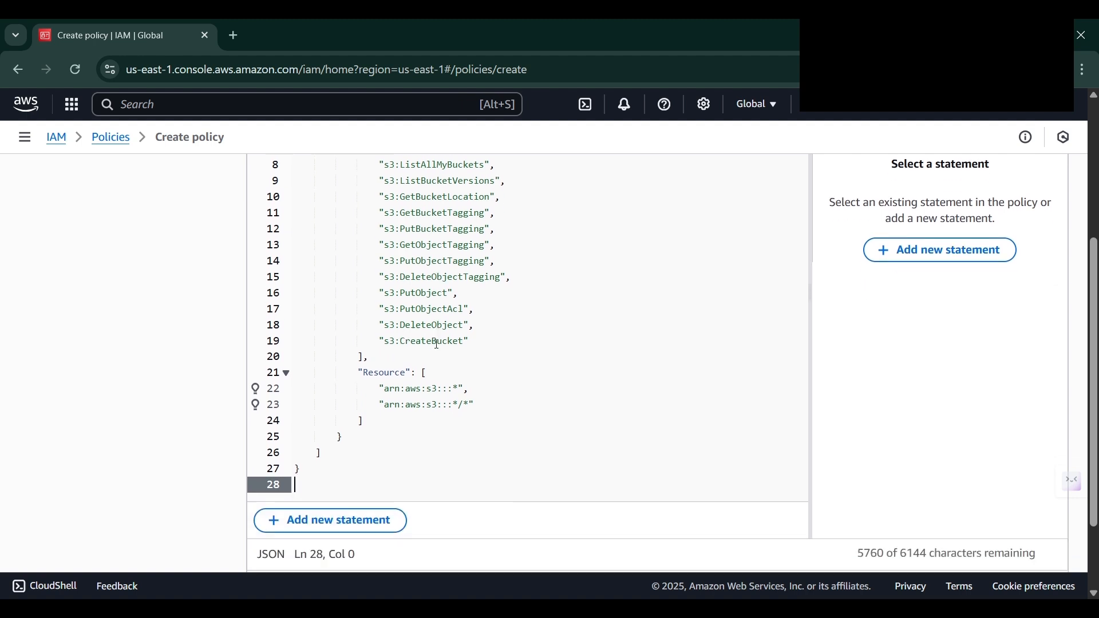
scroll(341, 287, "up", 2)
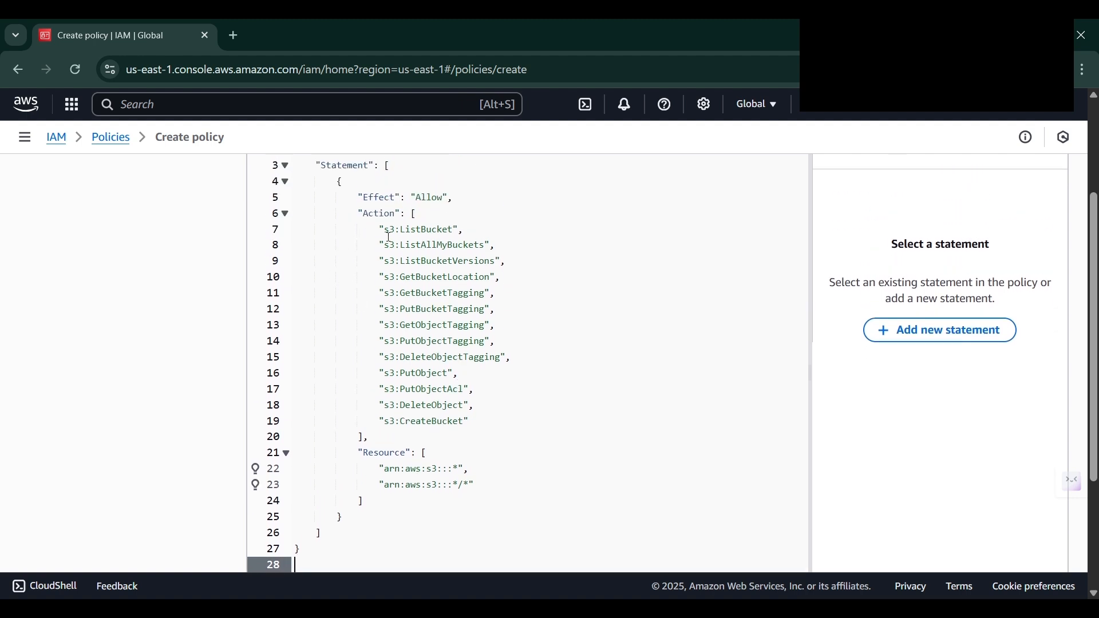
left_click_drag(382, 230, 503, 429)
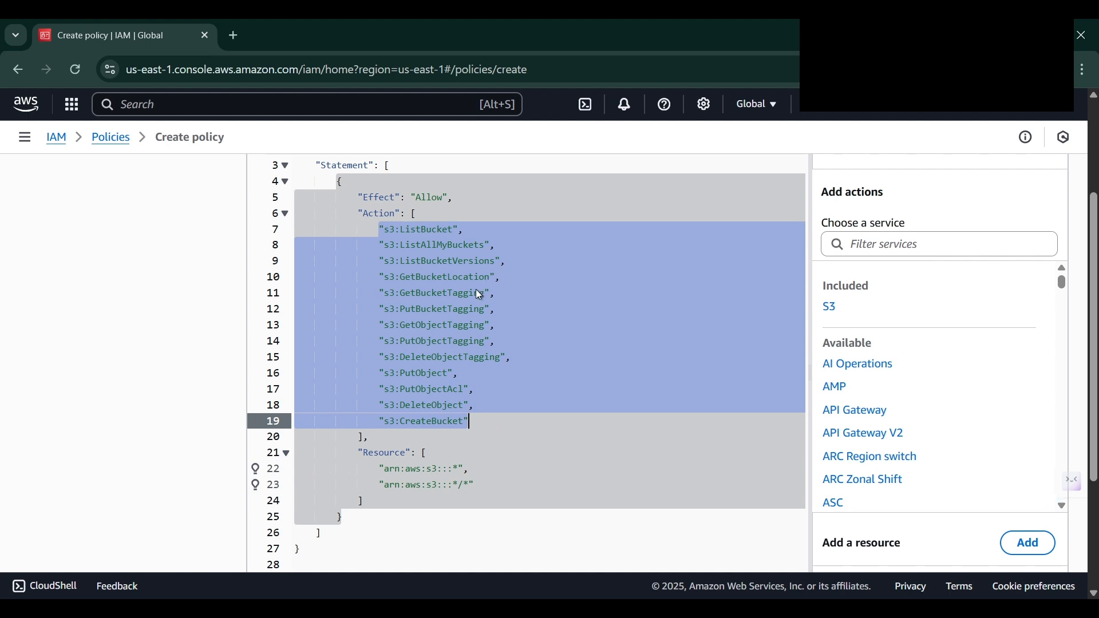
scroll(696, 390, "down", 3)
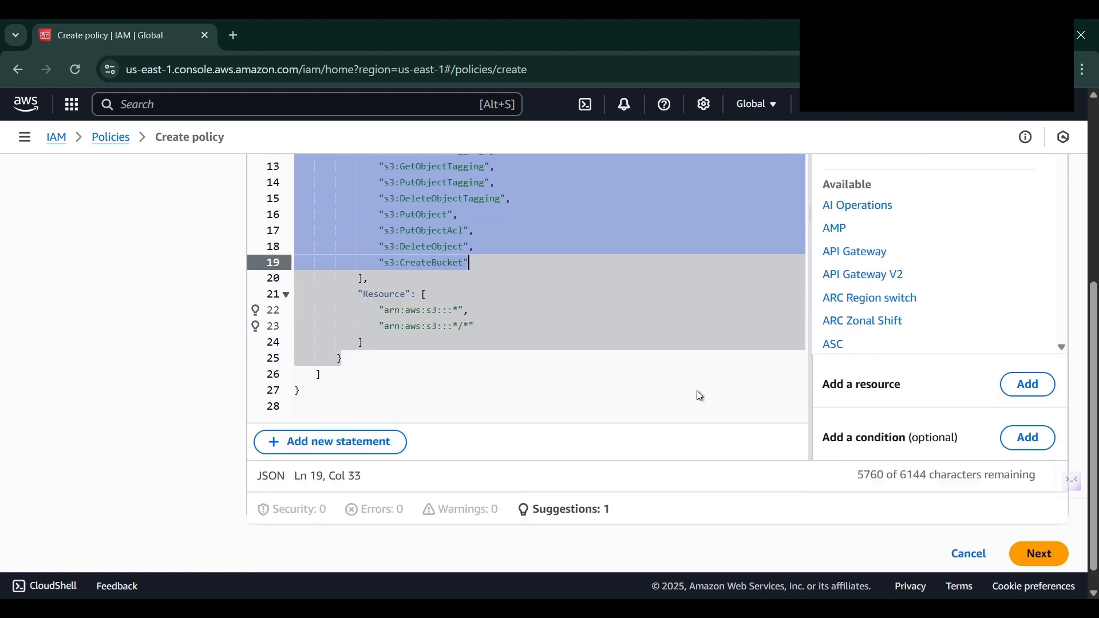
left_click(1042, 529)
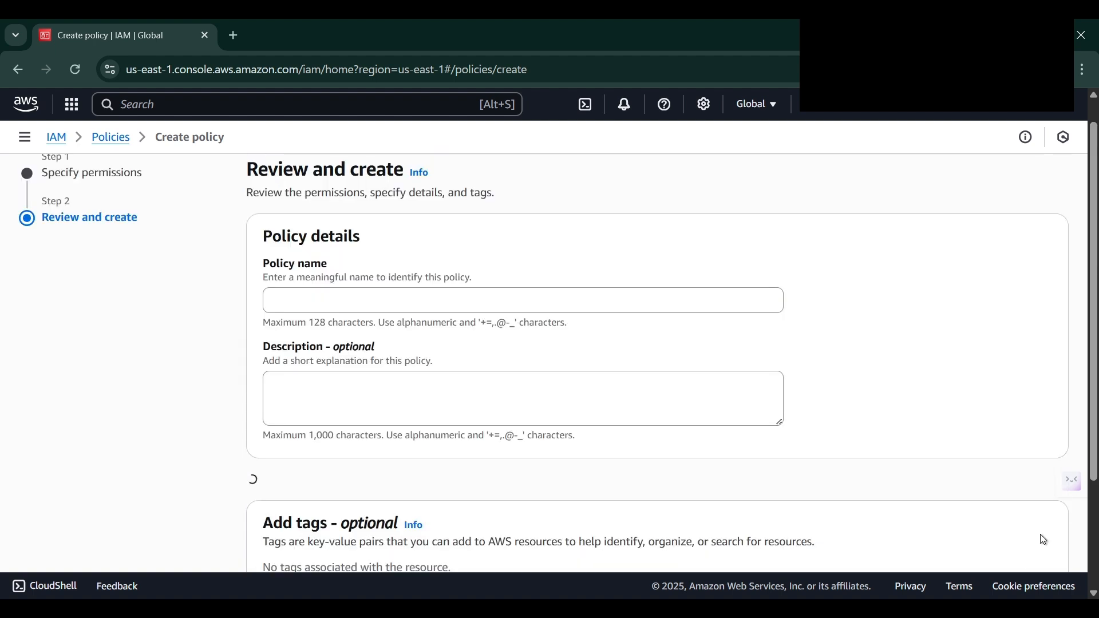
Step: Name the policy S3ListTagWritePolicy and enter the description "Policy for S3 list, tagging, and write access"
scroll(1040, 535, "down", 3)
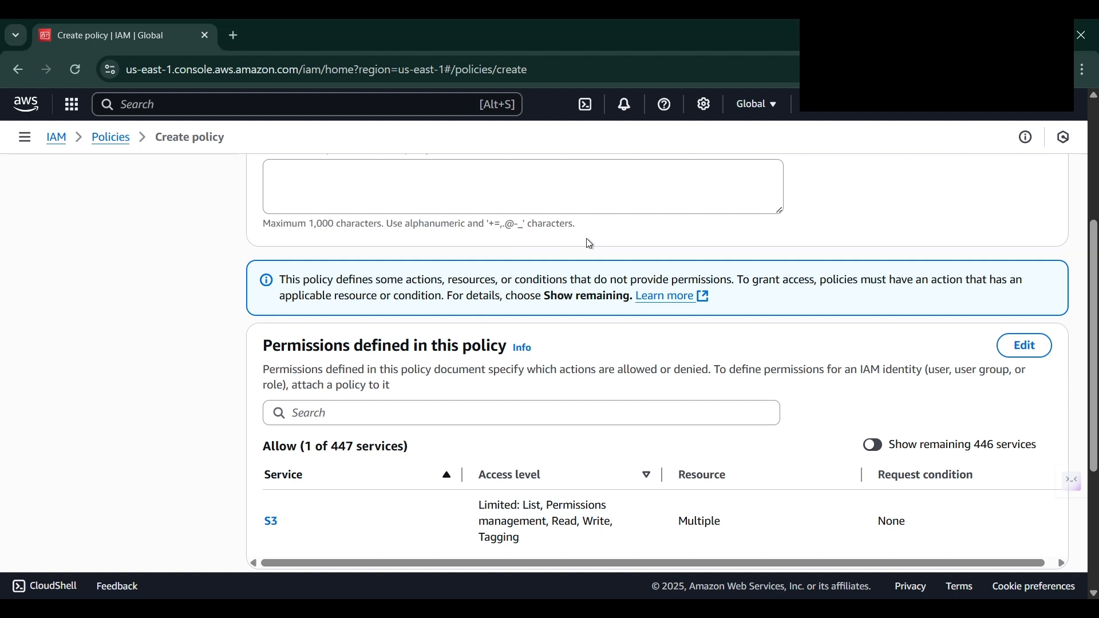
scroll(515, 179, "up", 3)
left_click(376, 251)
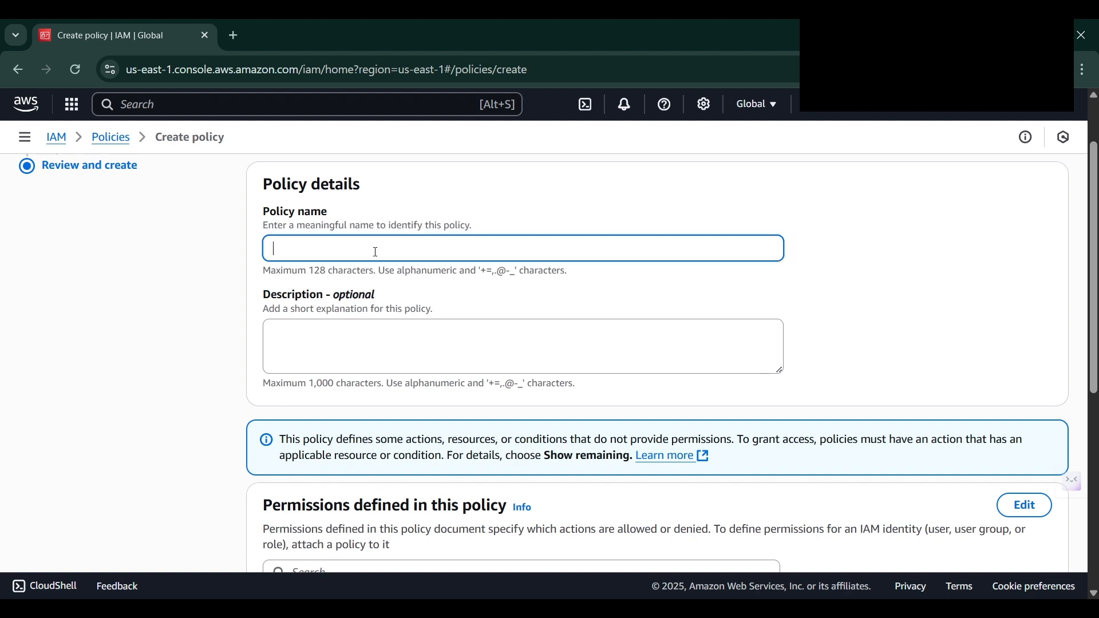
type("S3ListTagWritePolicy")
key("alt+Tab")
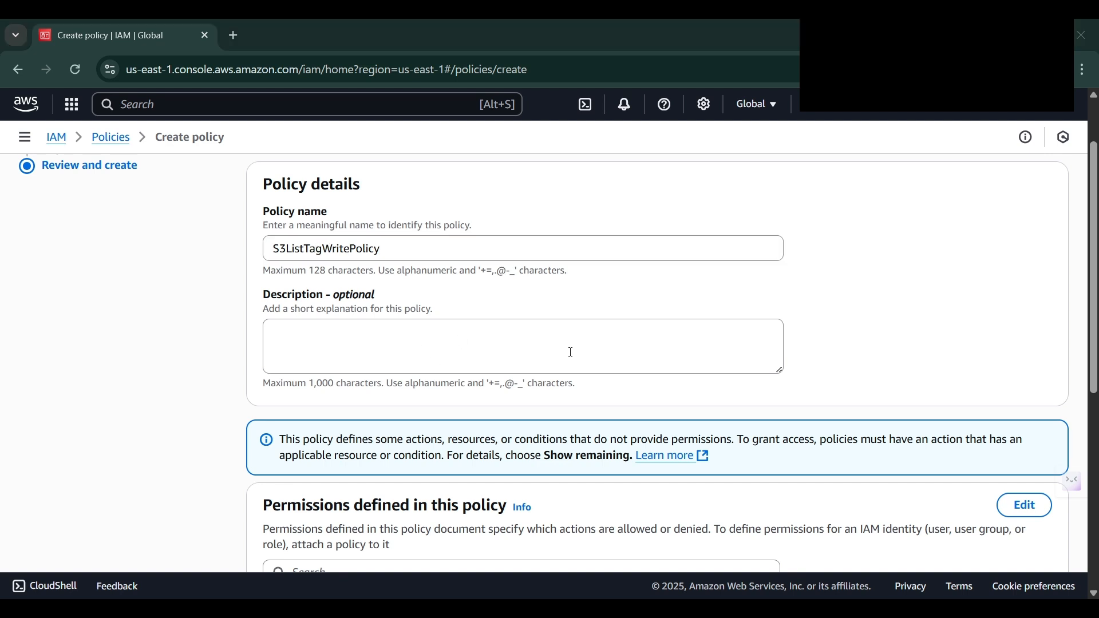
key("alt+Tab")
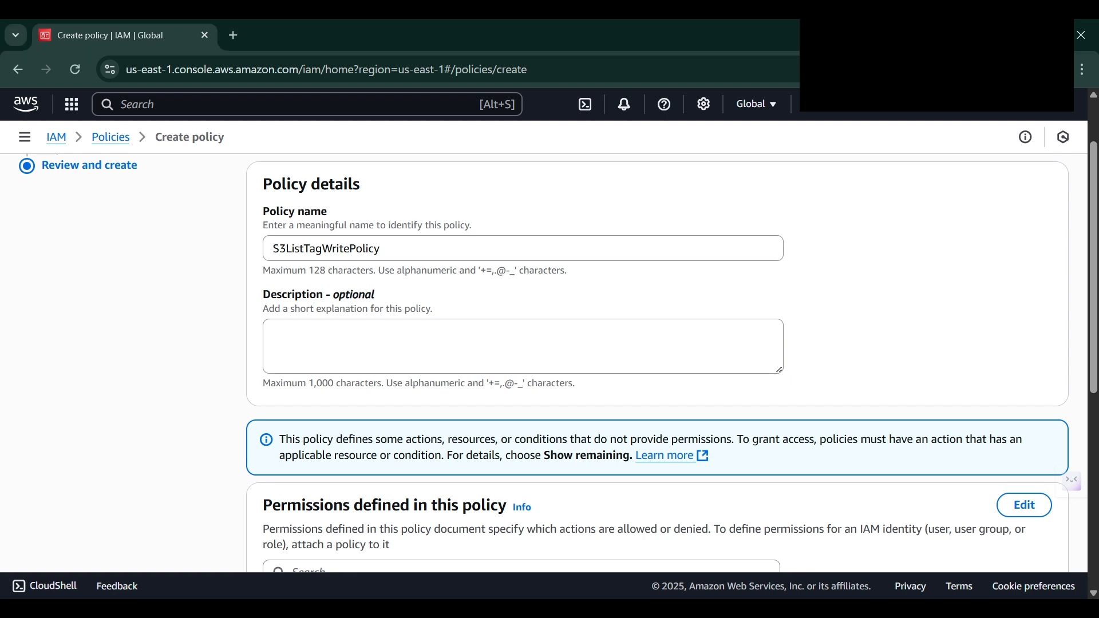
left_click(455, 353)
type("Policy for S3 list, tagging, and write access")
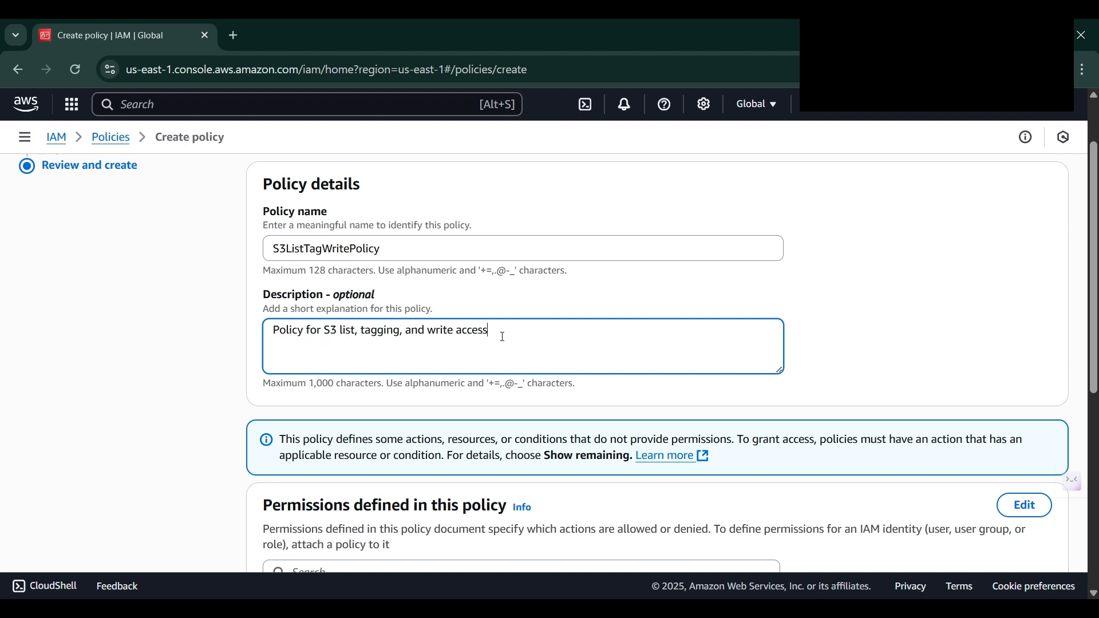
Step: Create the S3 policy without adding any tags and copy its name, S3ListTagWritePolicy
scroll(972, 424, "down", 7)
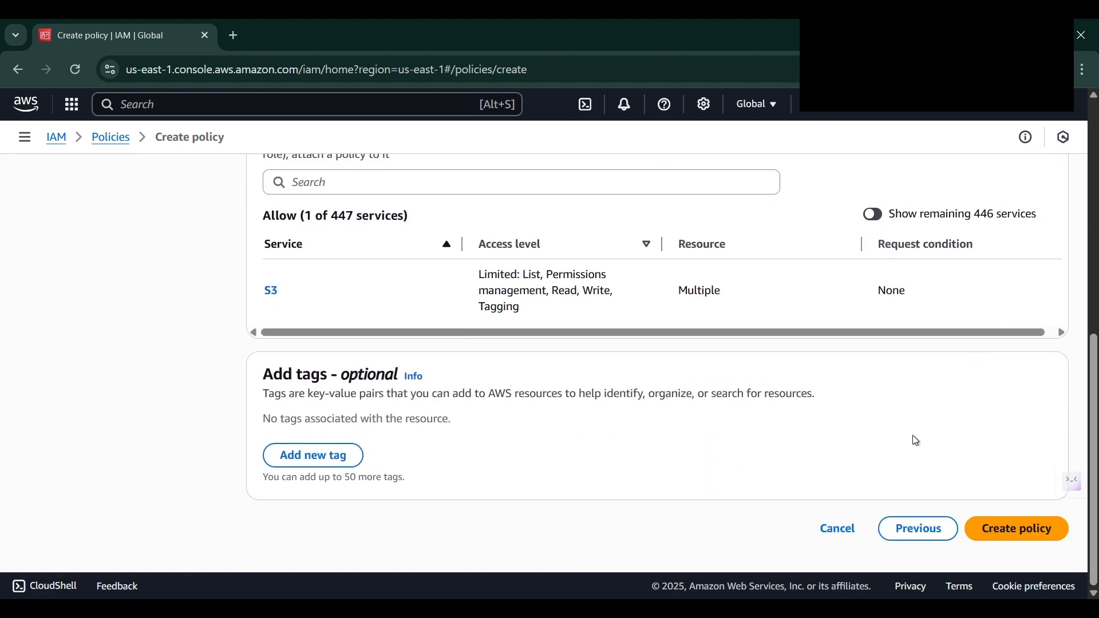
left_click(1014, 536)
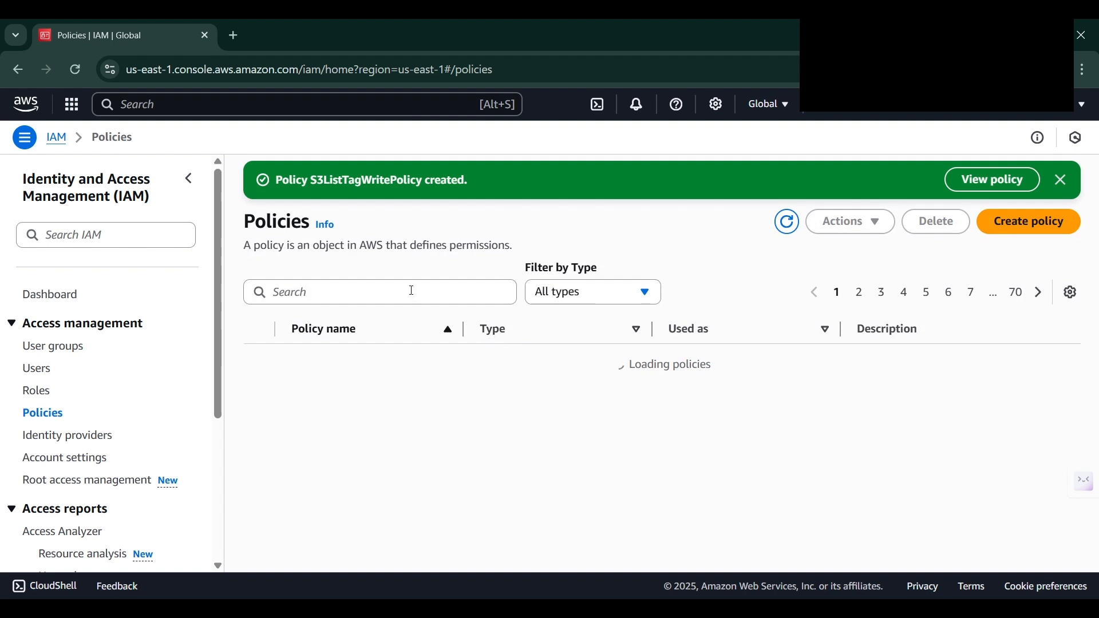
double_click(387, 180)
key("ctrl+c")
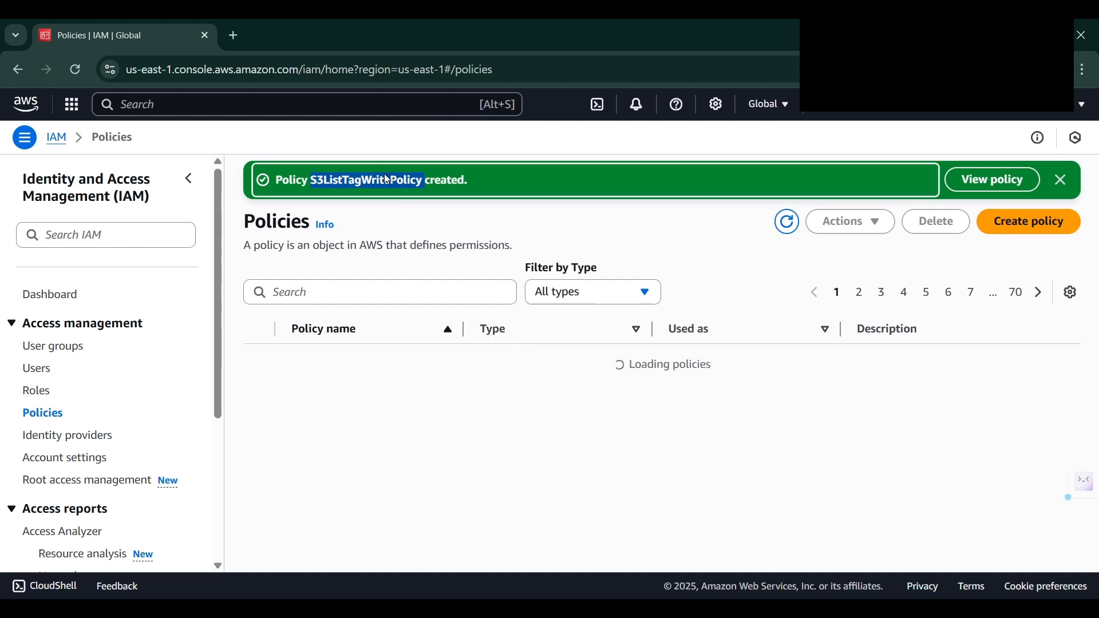
Step: Refresh the policies list, search it for S3ListTagWritePolicy and dismiss the creation notice
left_click(318, 286)
left_click(785, 222)
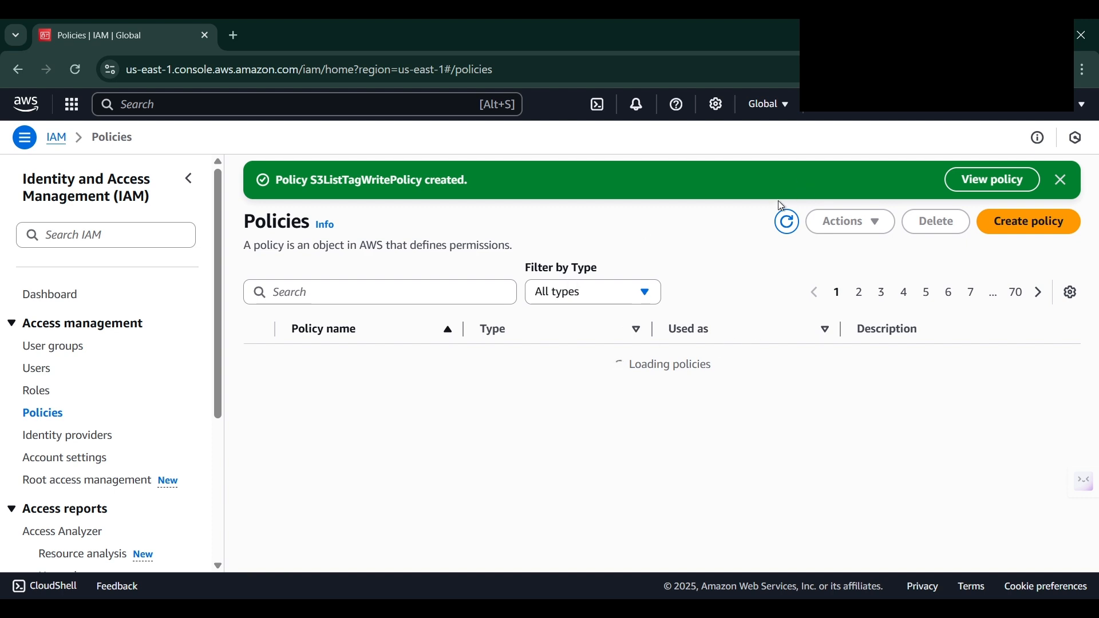
left_click(401, 282)
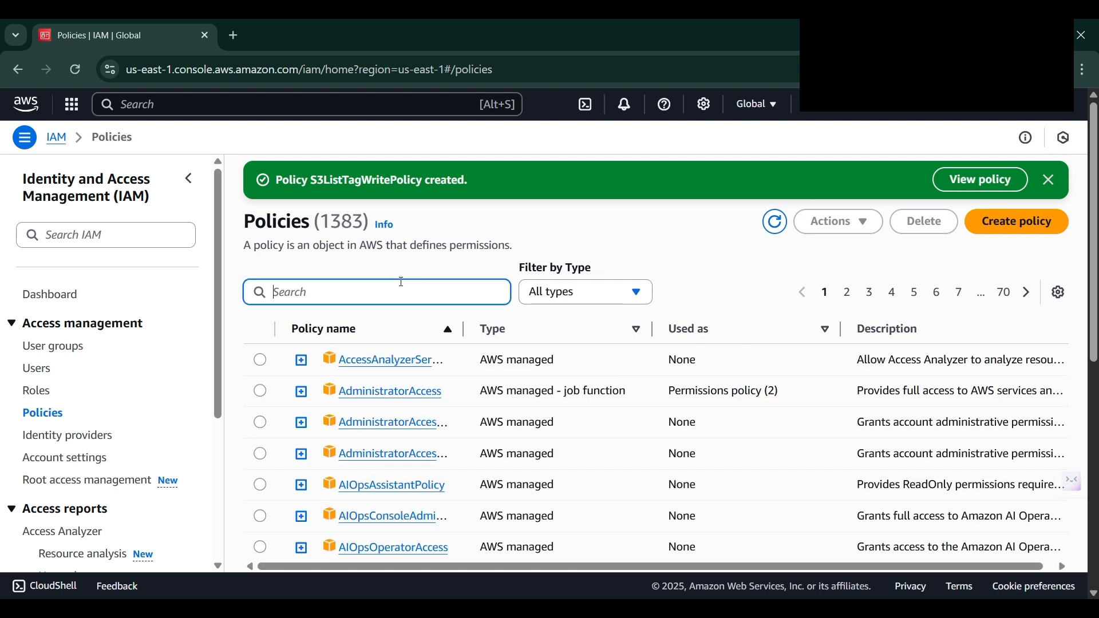
key("ctrl+v")
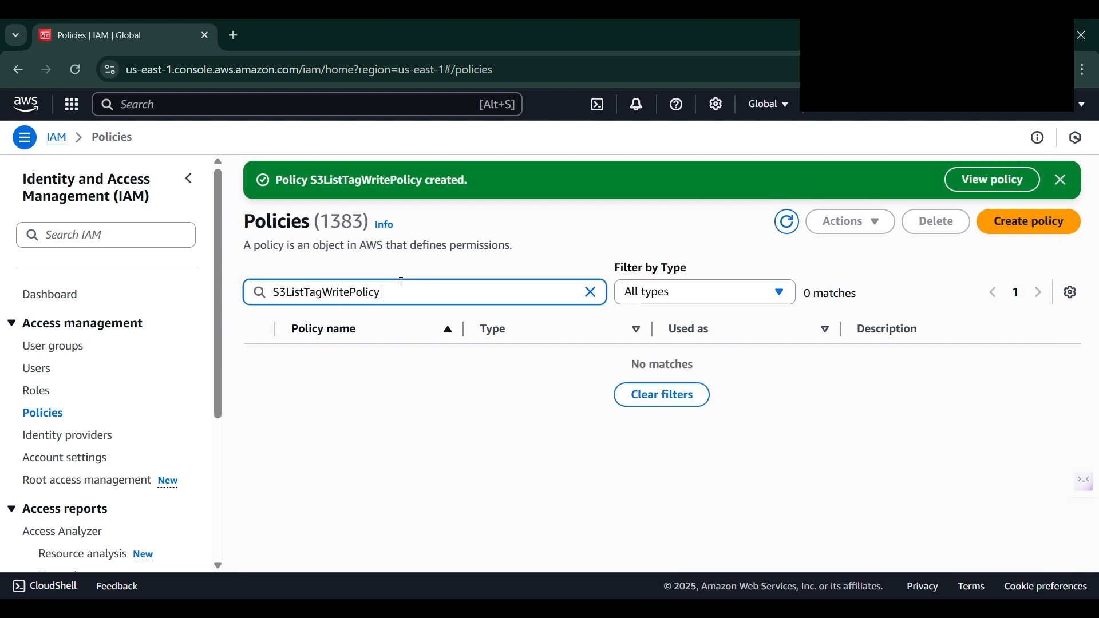
left_click(786, 222)
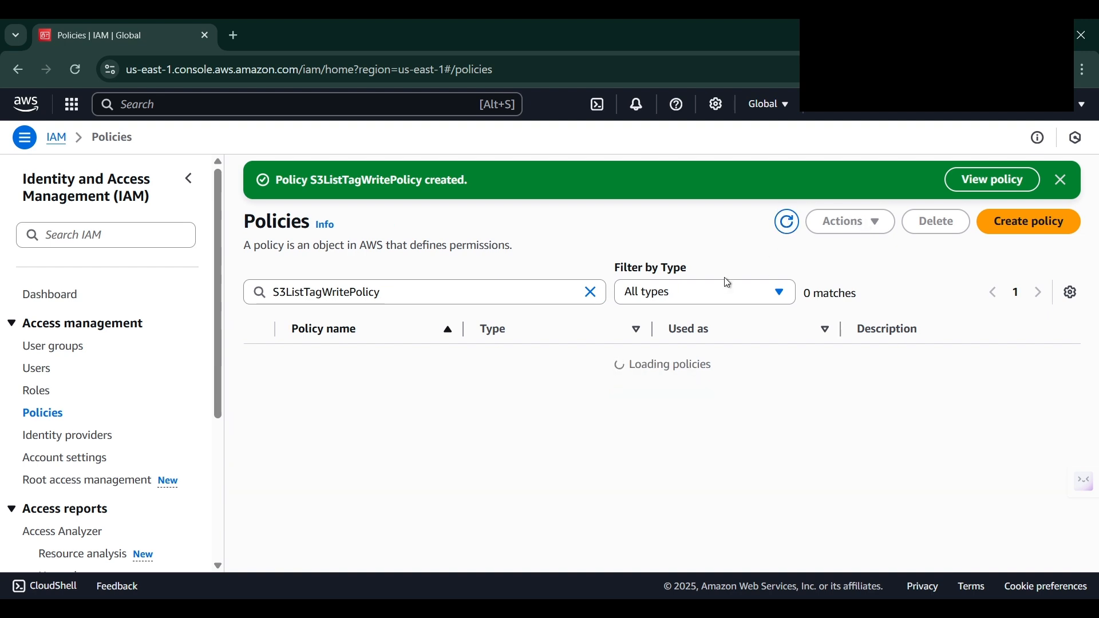
left_click(1061, 180)
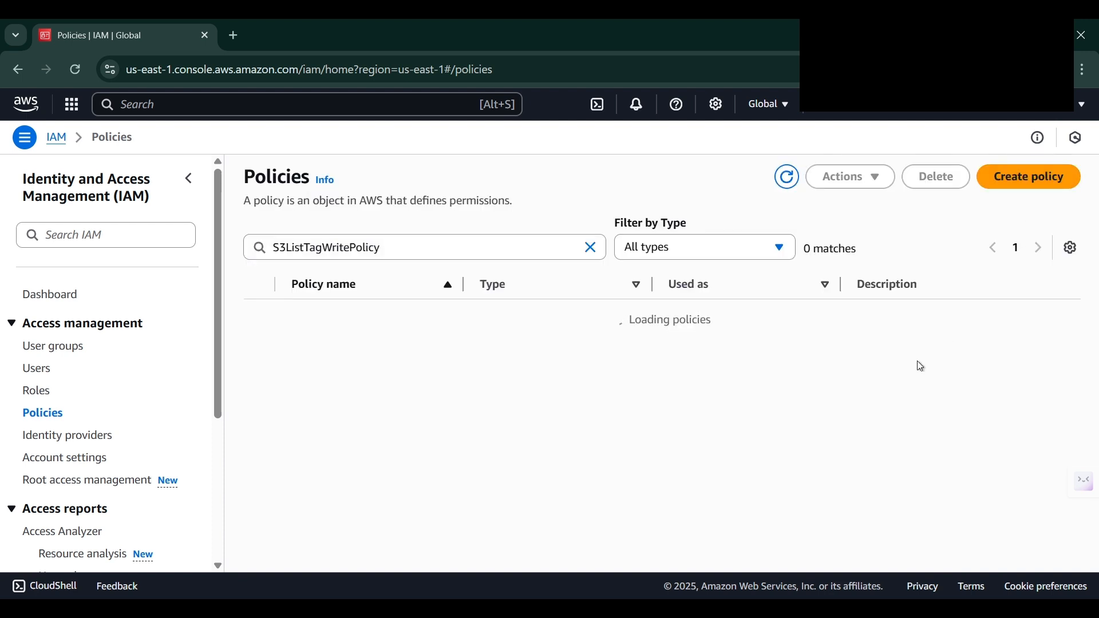
left_click(407, 250)
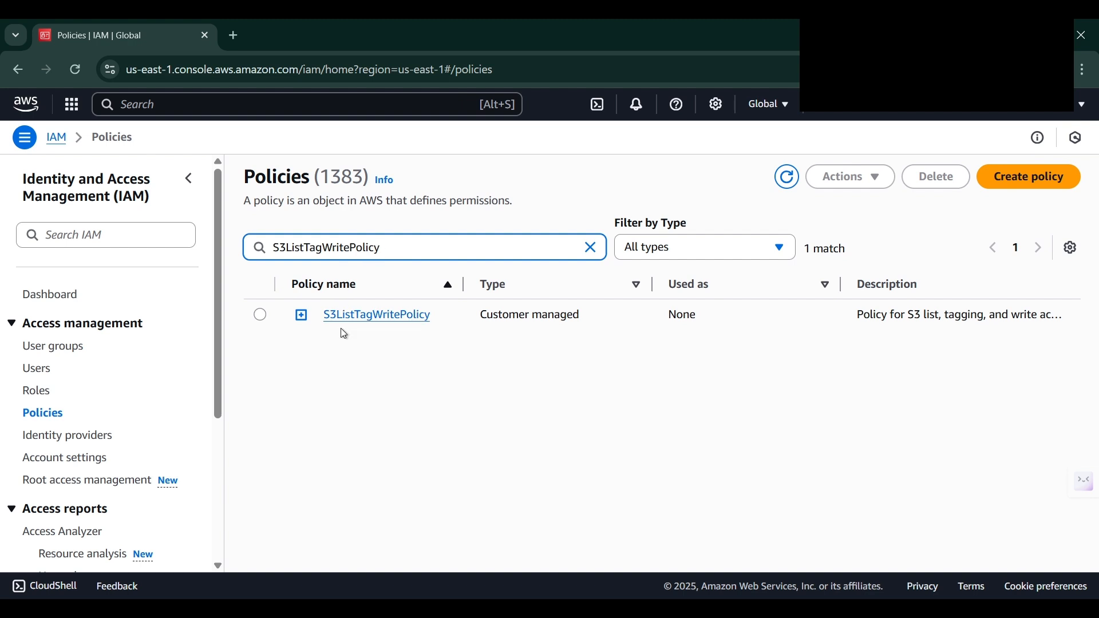
Step: Open S3ListTagWritePolicy and examine its details and the JSON view of its permissions
left_click(370, 315)
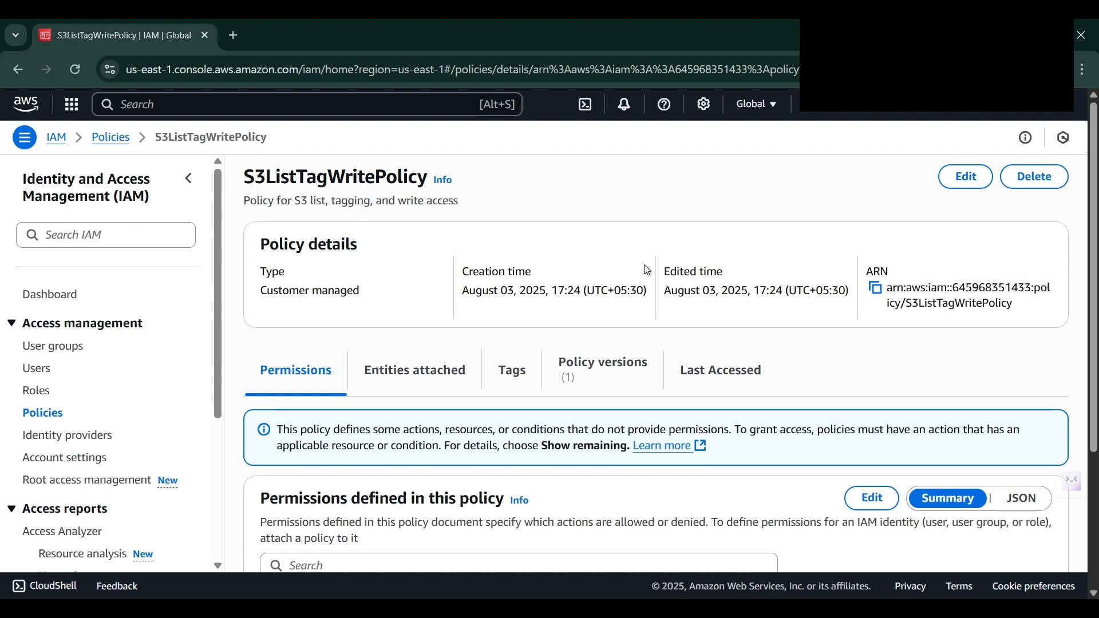
scroll(647, 269, "down", 3)
left_click(1021, 304)
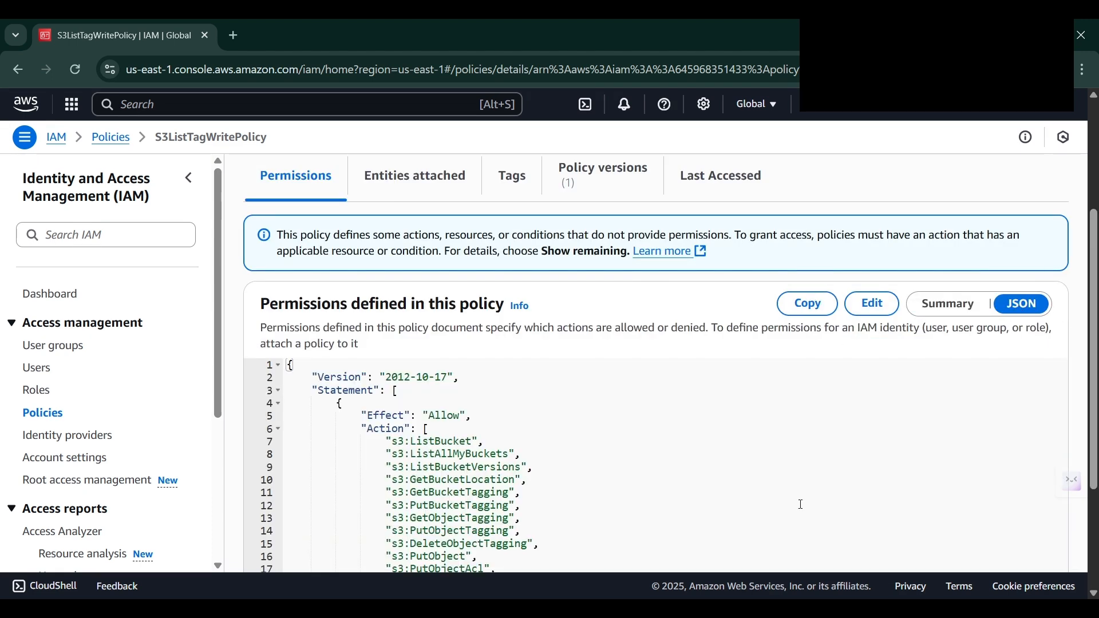
scroll(587, 428, "down", 3)
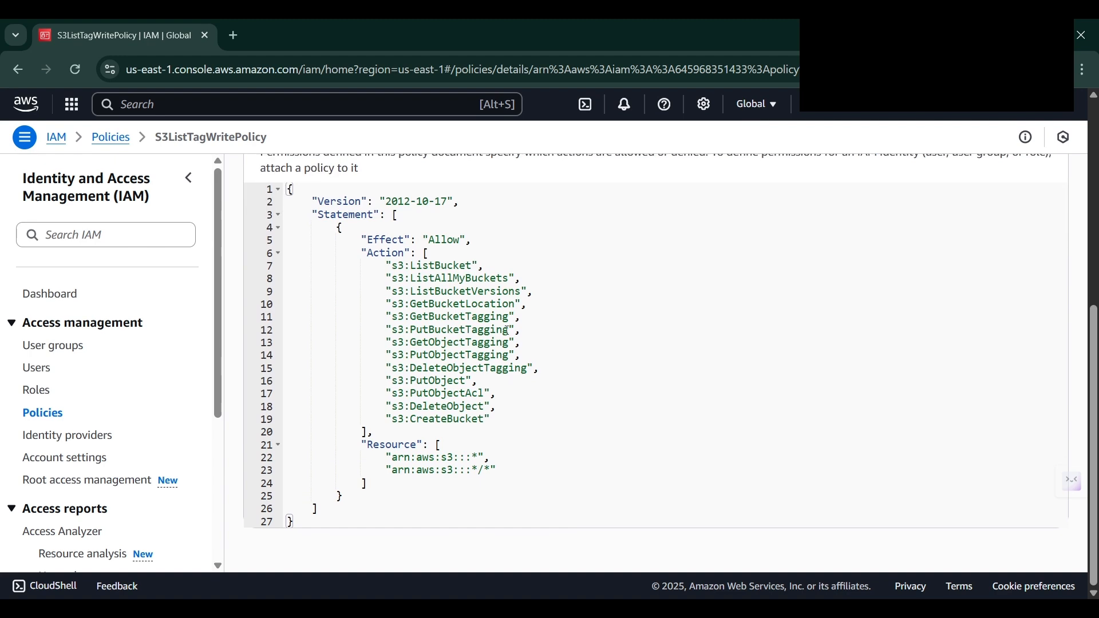
scroll(531, 358, "up", 4)
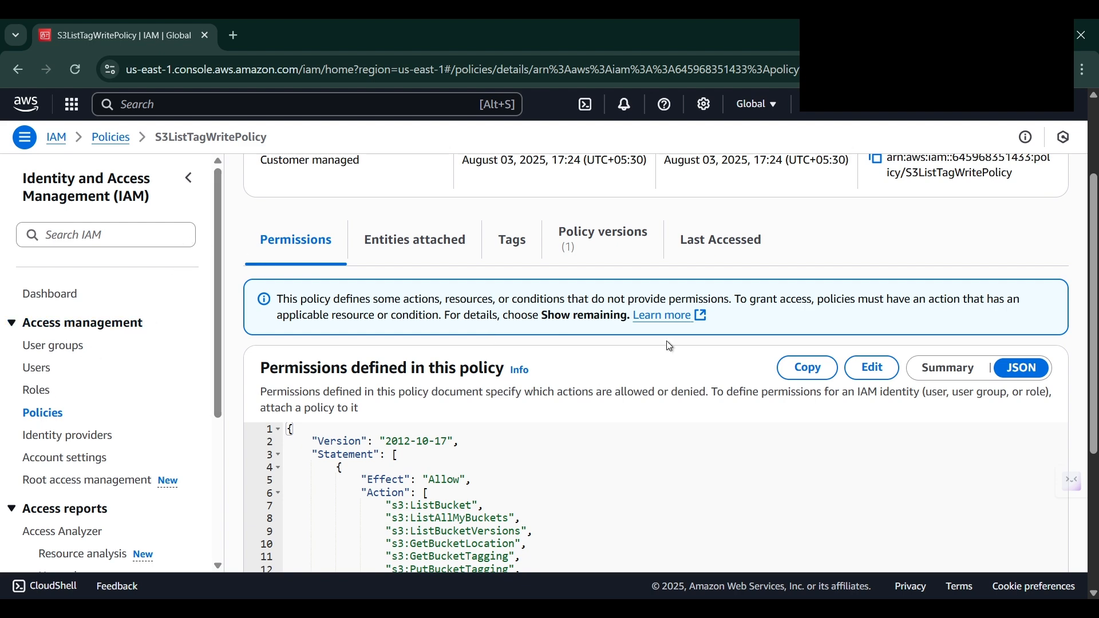
scroll(666, 341, "up", 3)
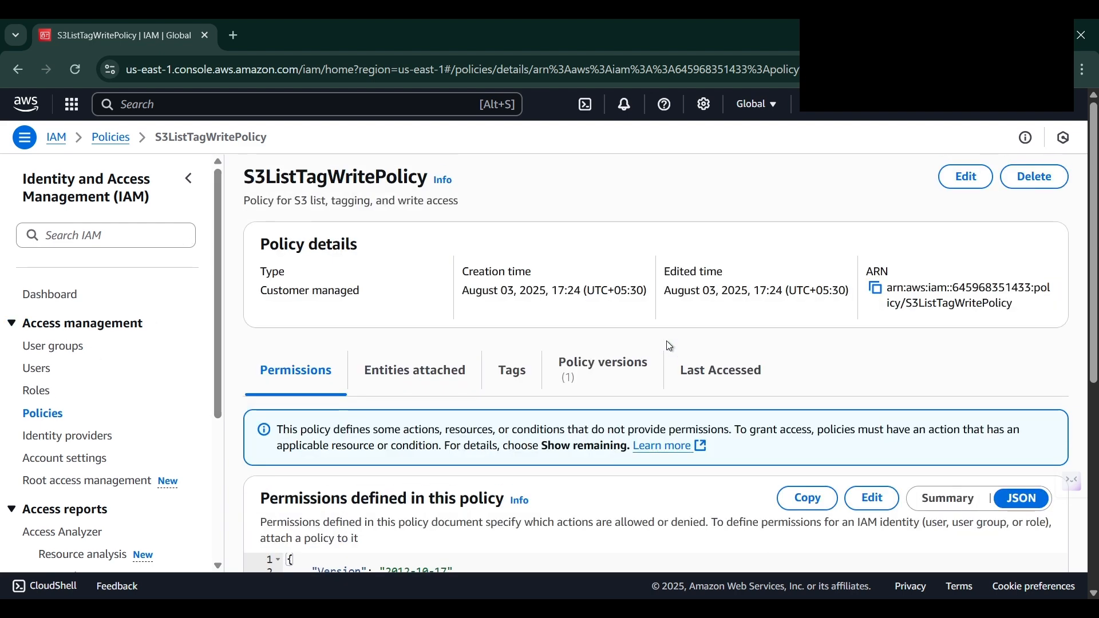
Step: Start another IAM policy, replace its default JSON with the copied DynamoDB statement for table and index read, write and tagging actions, and check its contents
left_click(48, 414)
left_click(112, 142)
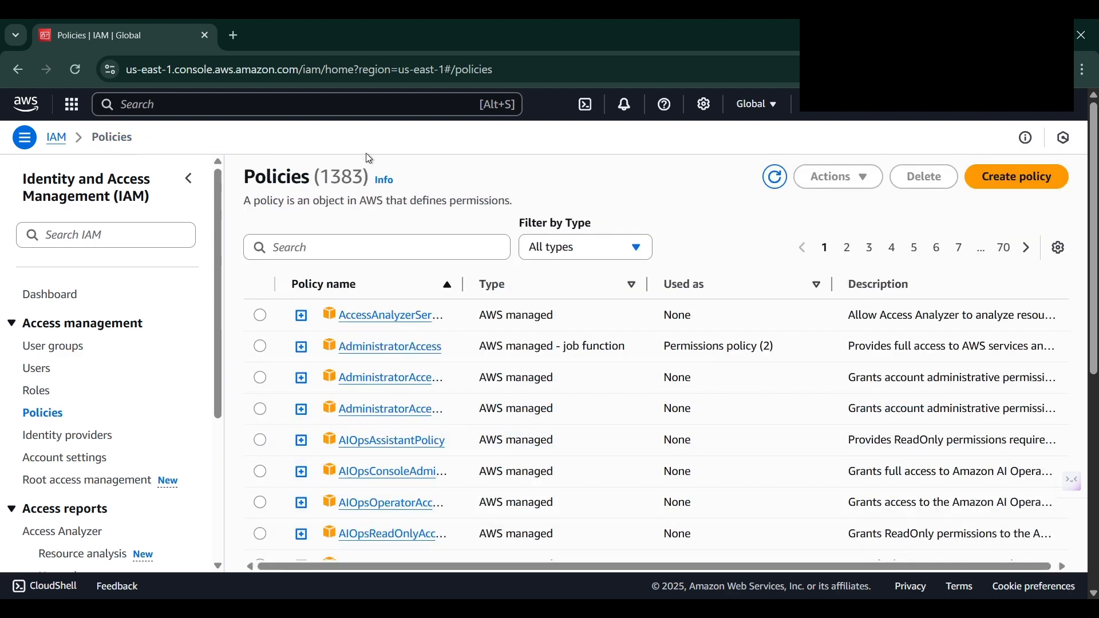
left_click(1016, 177)
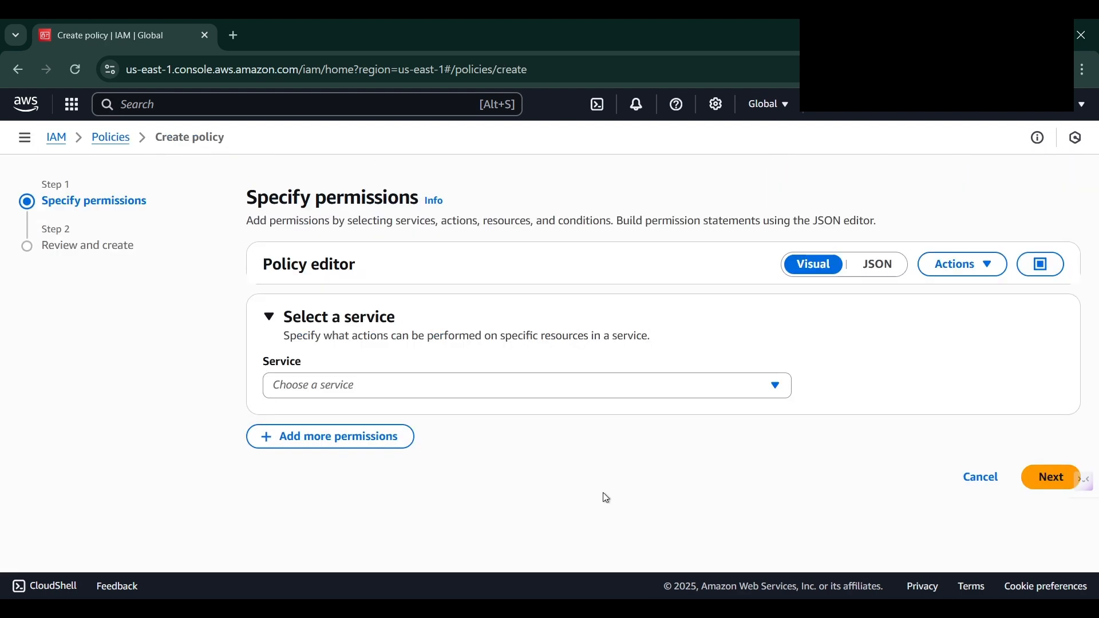
left_click(897, 271)
left_click(423, 375)
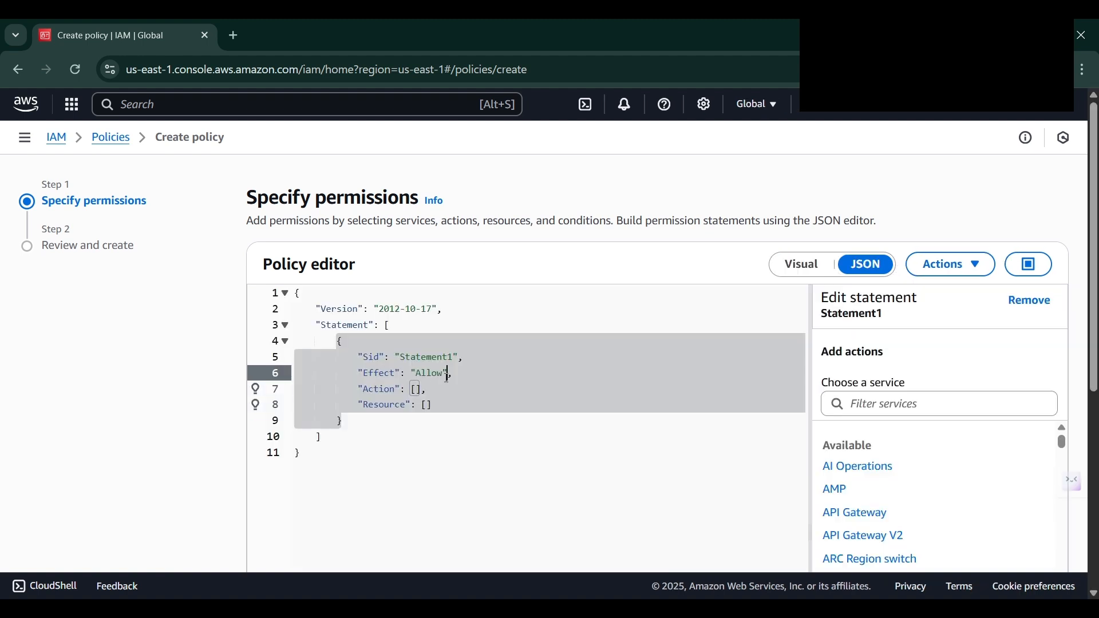
key("ctrl+a")
key("ctrl+v")
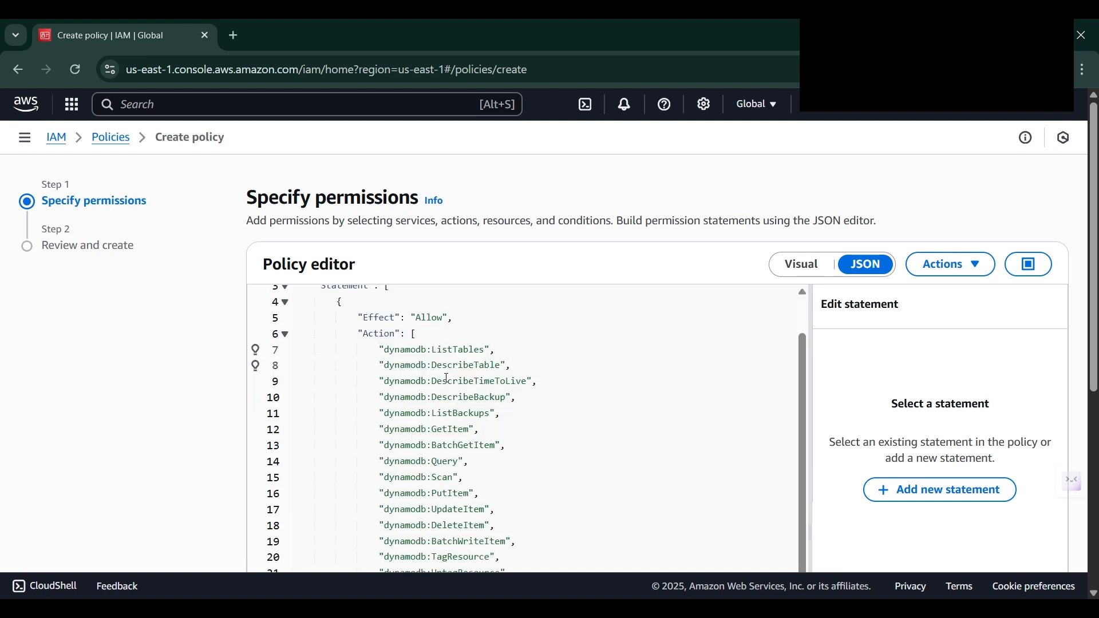
scroll(447, 379, "down", 5)
scroll(447, 379, "up", 5)
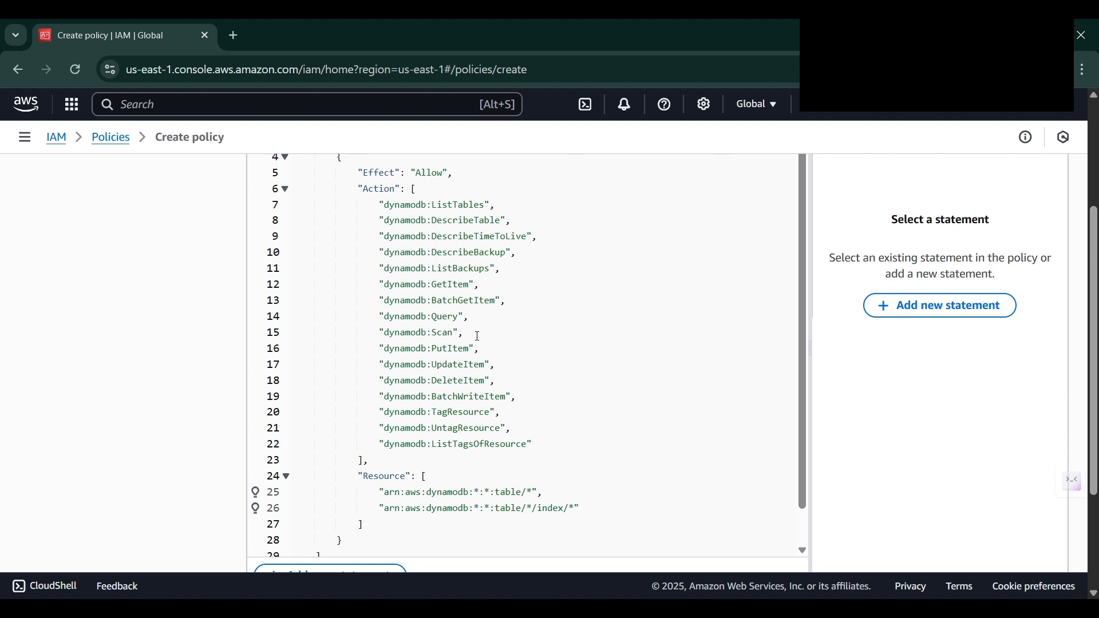
key("alt")
key("alt+Tab")
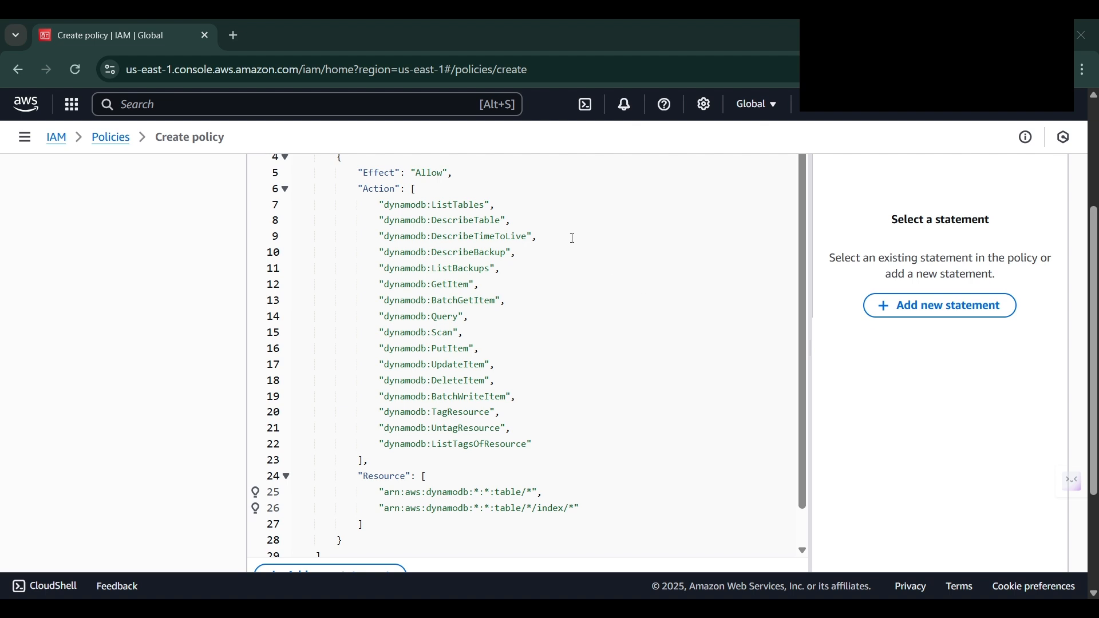
Step: Continue to the review stage of the DynamoDB policy and name it DynamoDBListReadTagWritePolicy
key("alt+Tab")
scroll(967, 384, "down", 3)
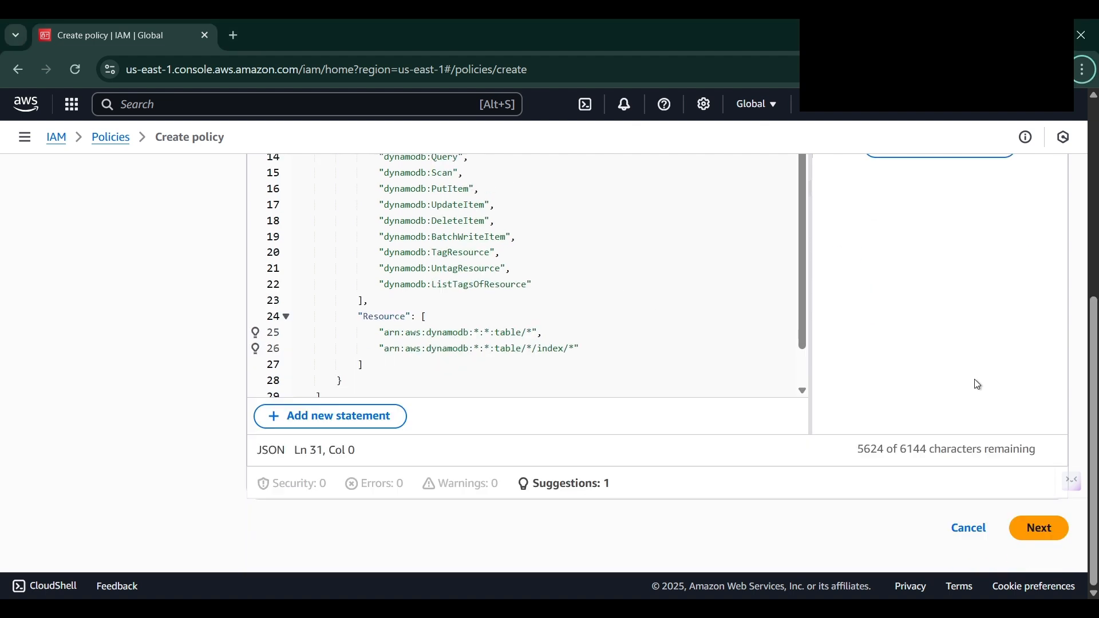
left_click(1036, 535)
scroll(406, 237, "down", 3)
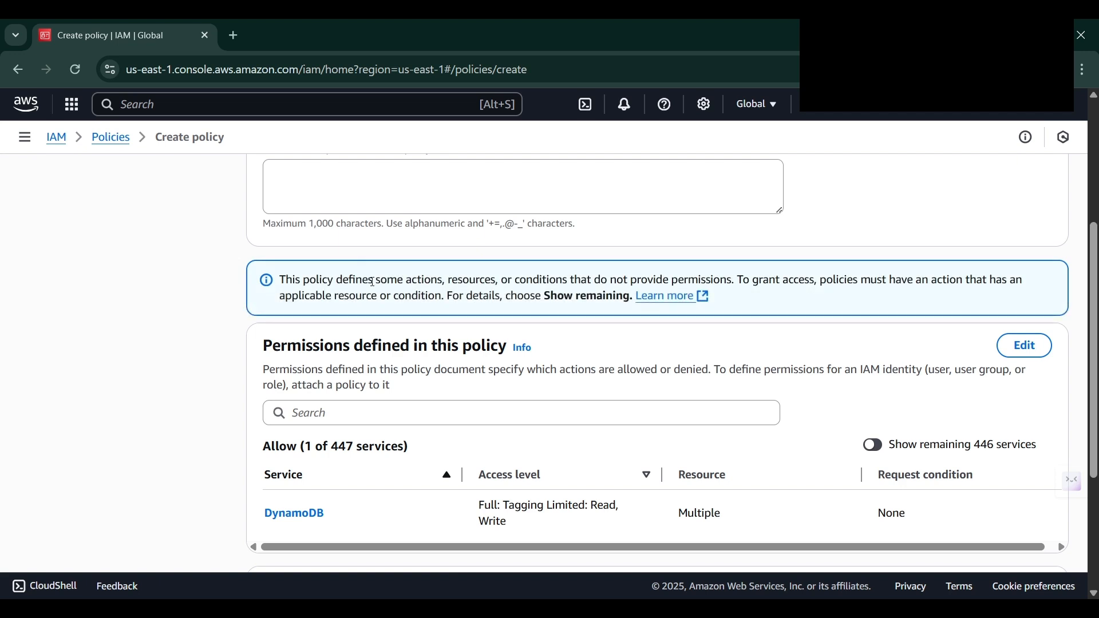
scroll(348, 202, "up", 3)
left_click(306, 331)
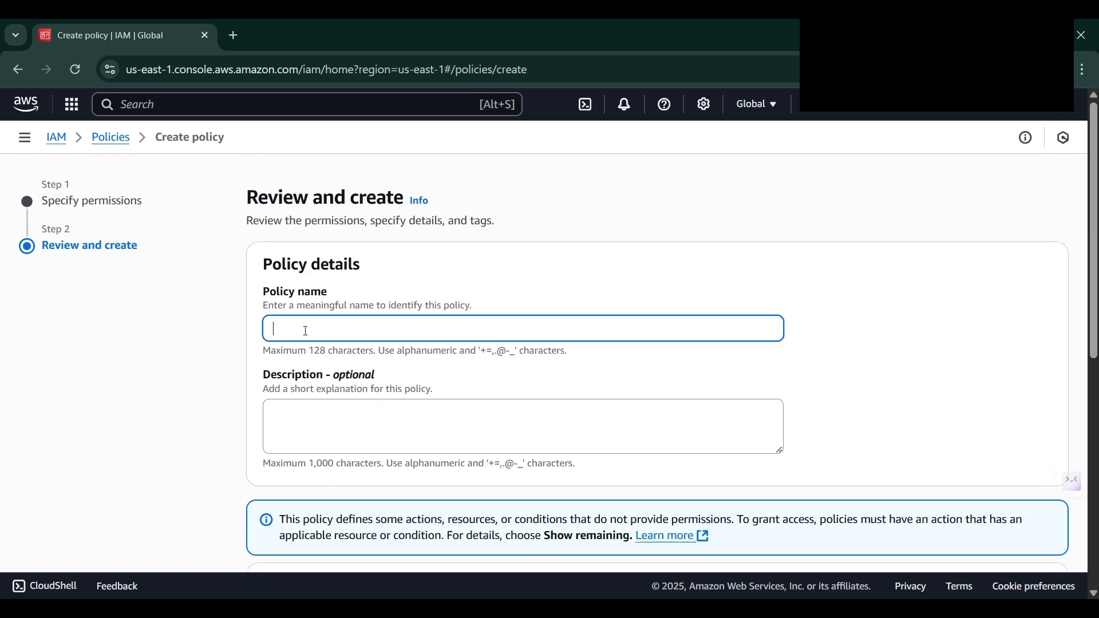
key("ctrl+v")
Step: Fill in the policy description with the copied text "Policy for DynamoDB list, read, tagging, and write access"
key("alt+Tab")
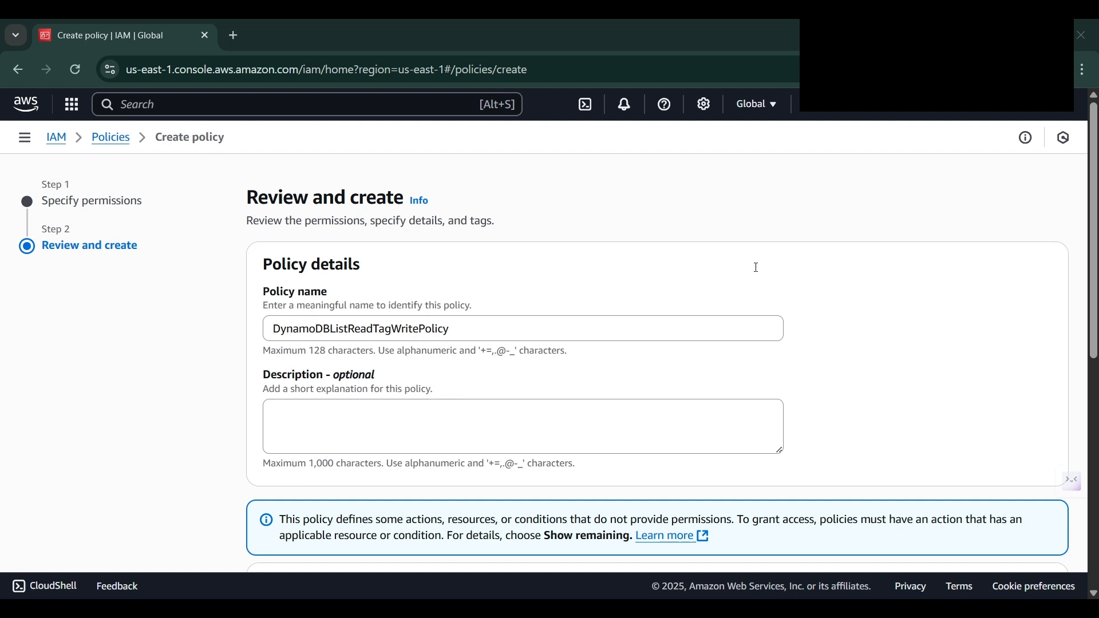
key("alt+Tab")
left_click(427, 419)
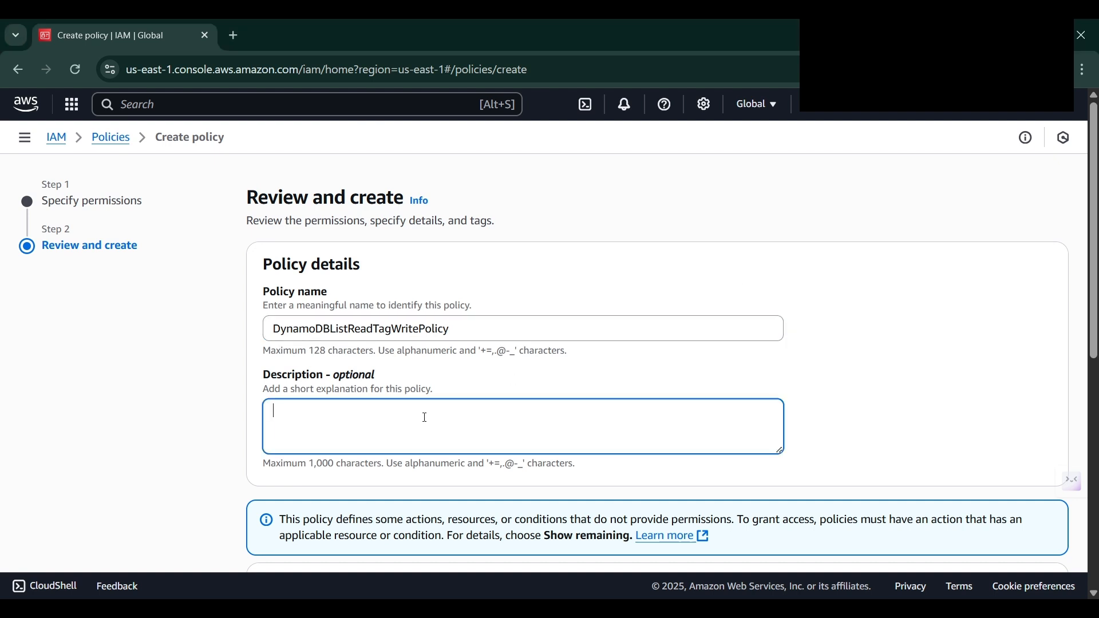
key("ctrl+v")
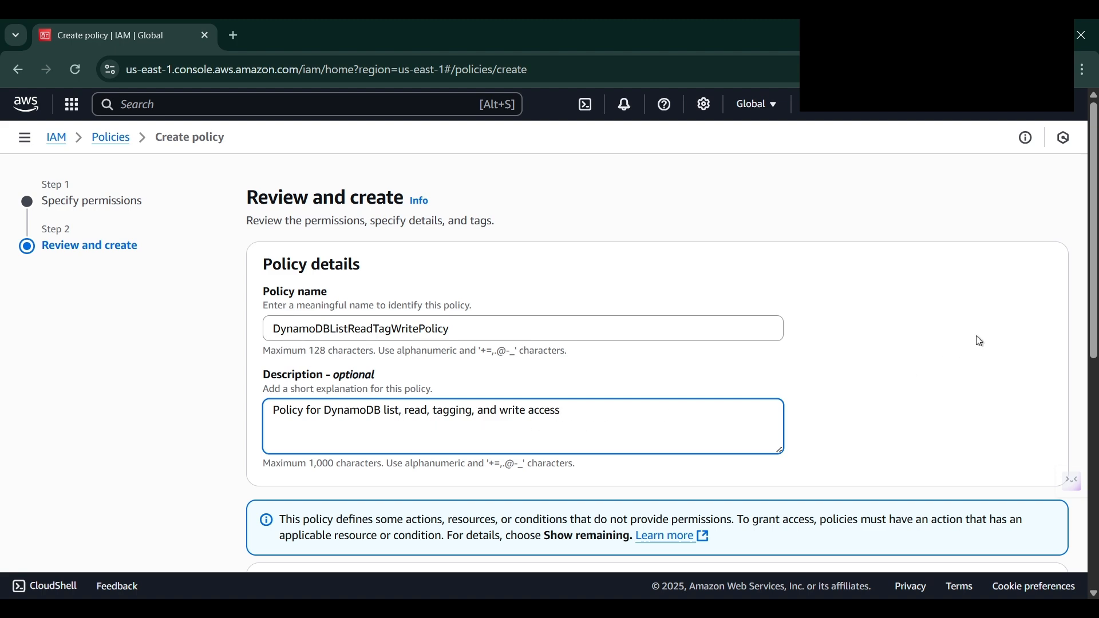
Step: Review the DynamoDB permissions summary and create the policy without adding any tags
scroll(979, 342, "down", 3)
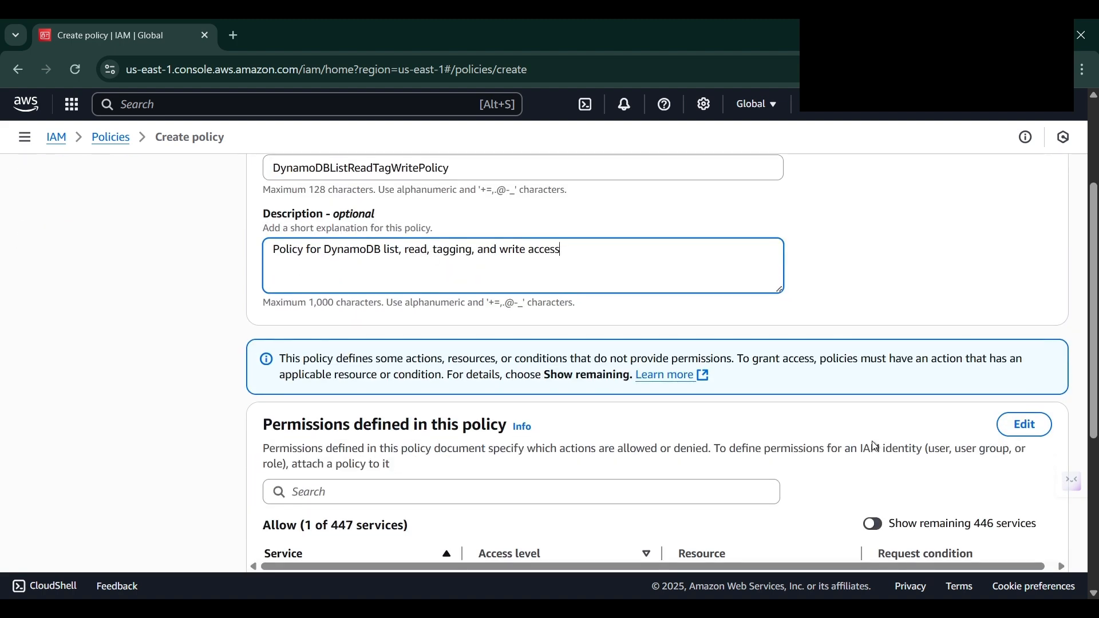
scroll(872, 441, "down", 5)
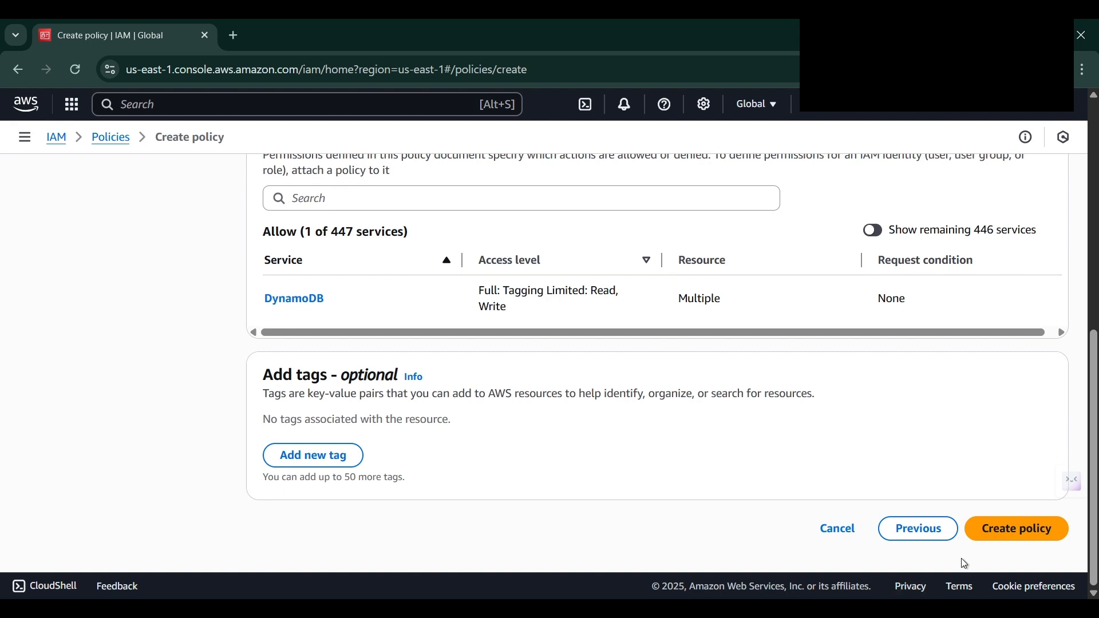
left_click(1014, 533)
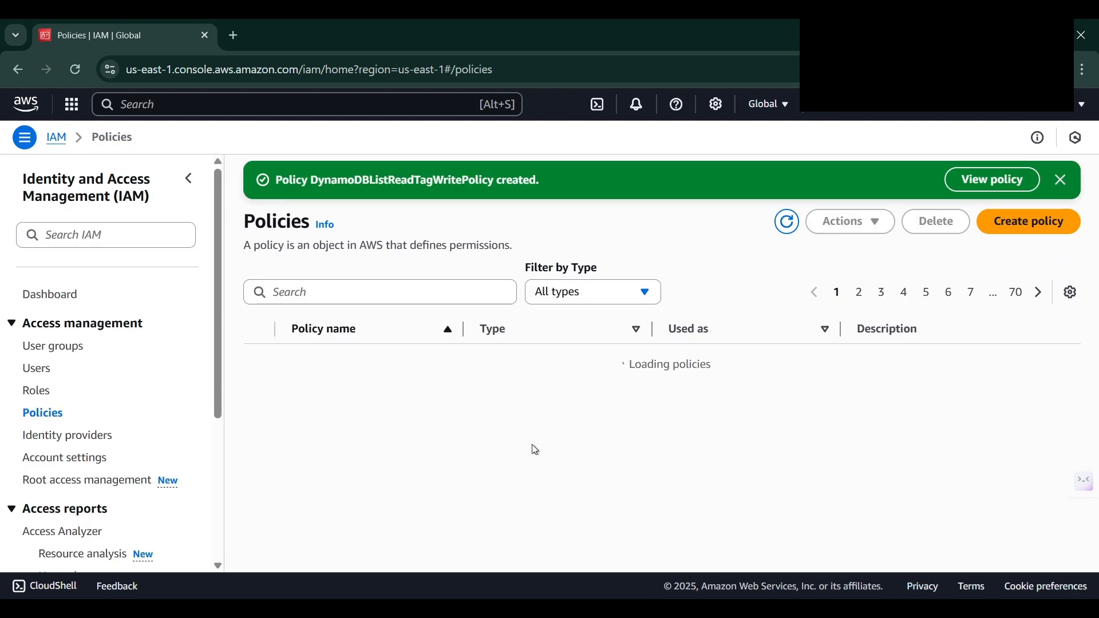
Step: Copy the new policy's name from the creation notice and search the policies list for DynamoDBListReadTagWritePolicy
left_click_drag(494, 182, 314, 181)
key("ctrl+c")
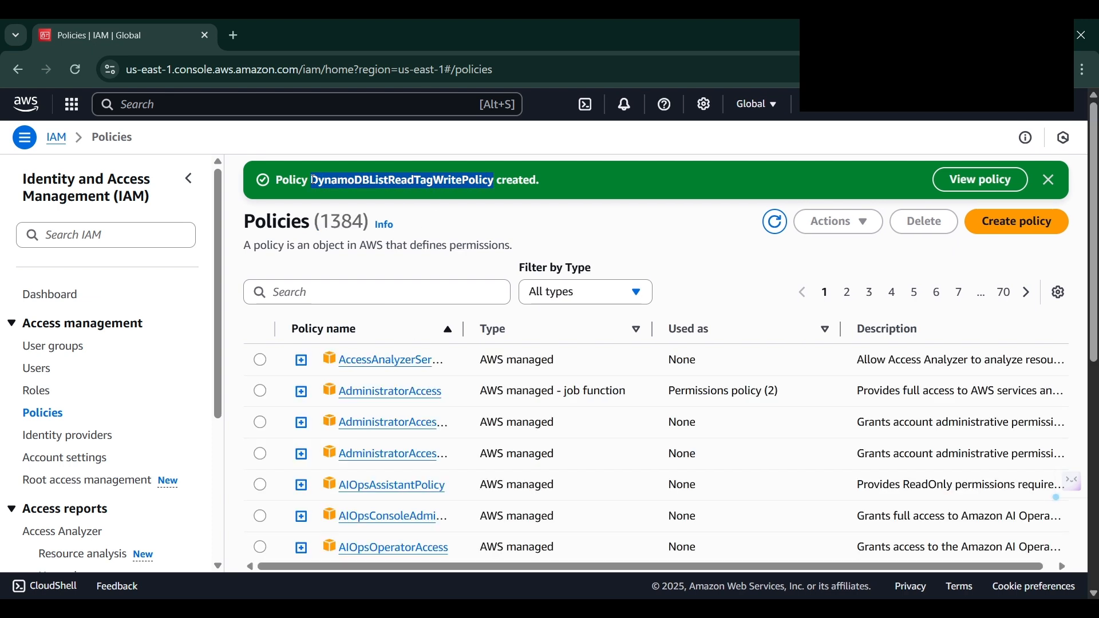
left_click(346, 292)
key("ctrl+v")
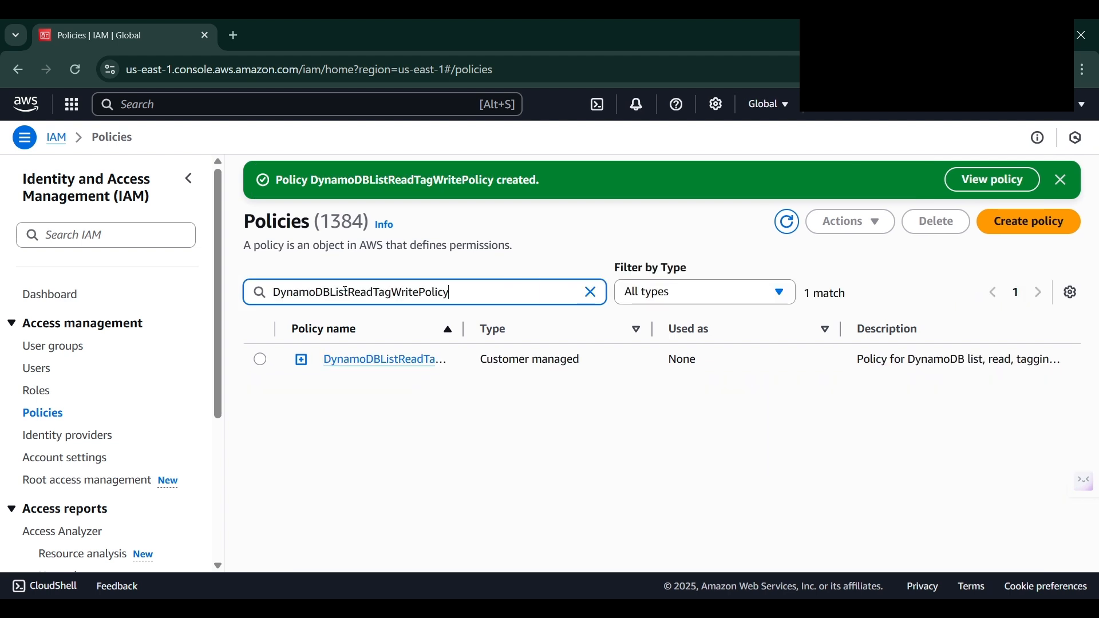